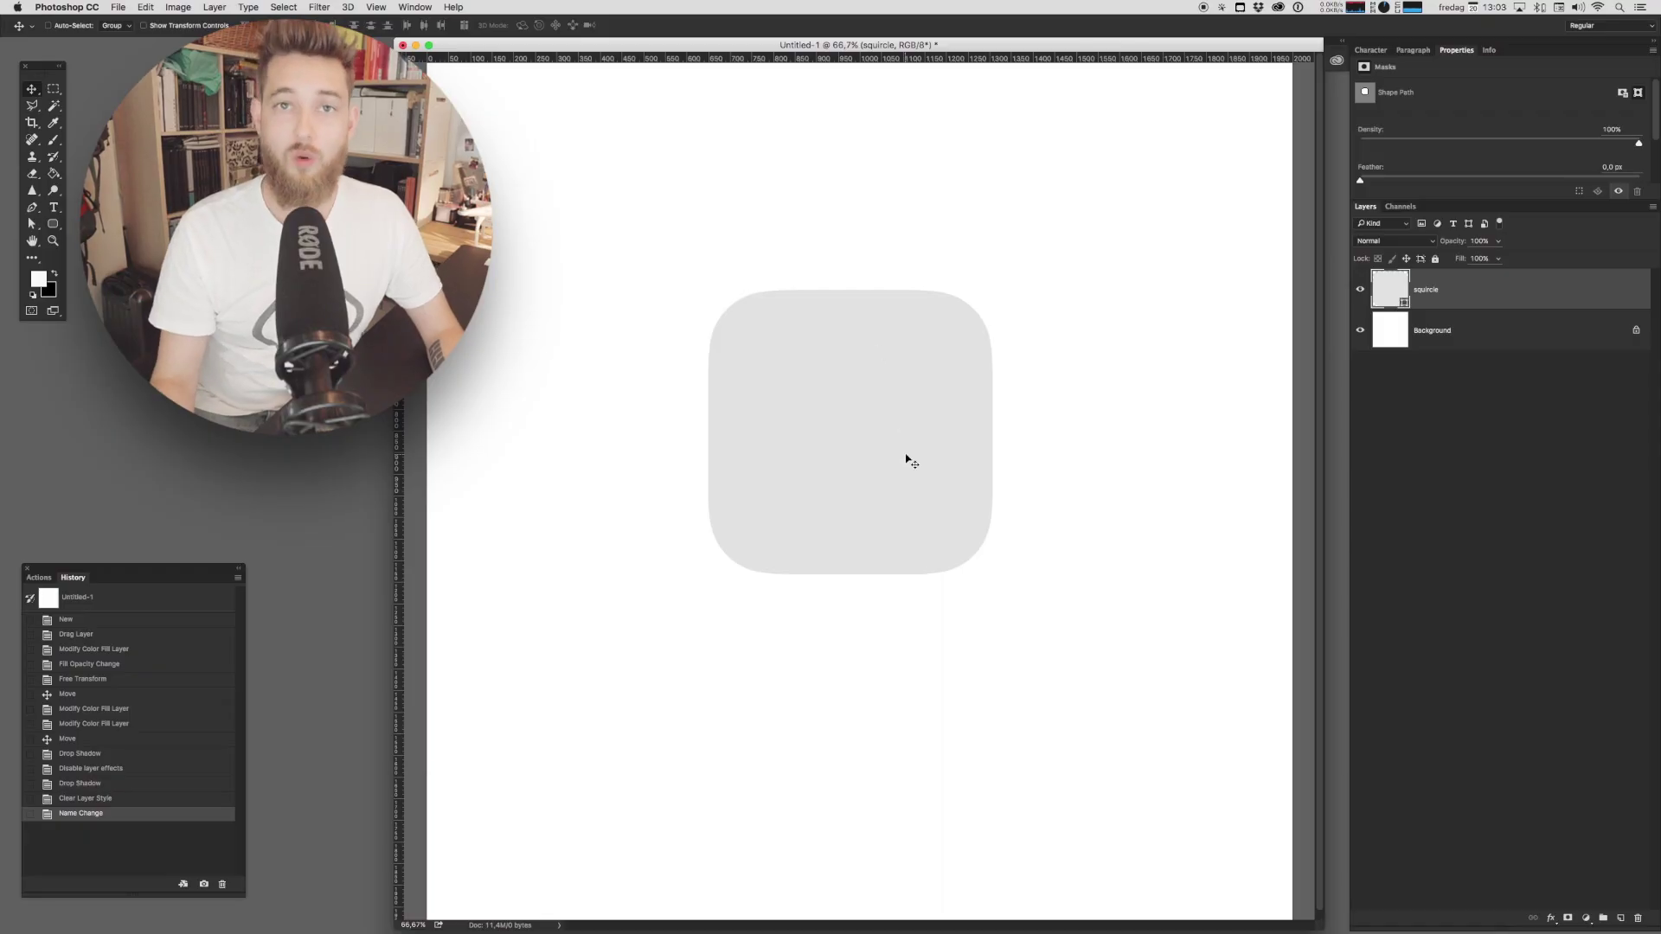
Add a drop shadow to the squircle layer with size 82 and distance 121
key("alt")
right_click(1440, 288)
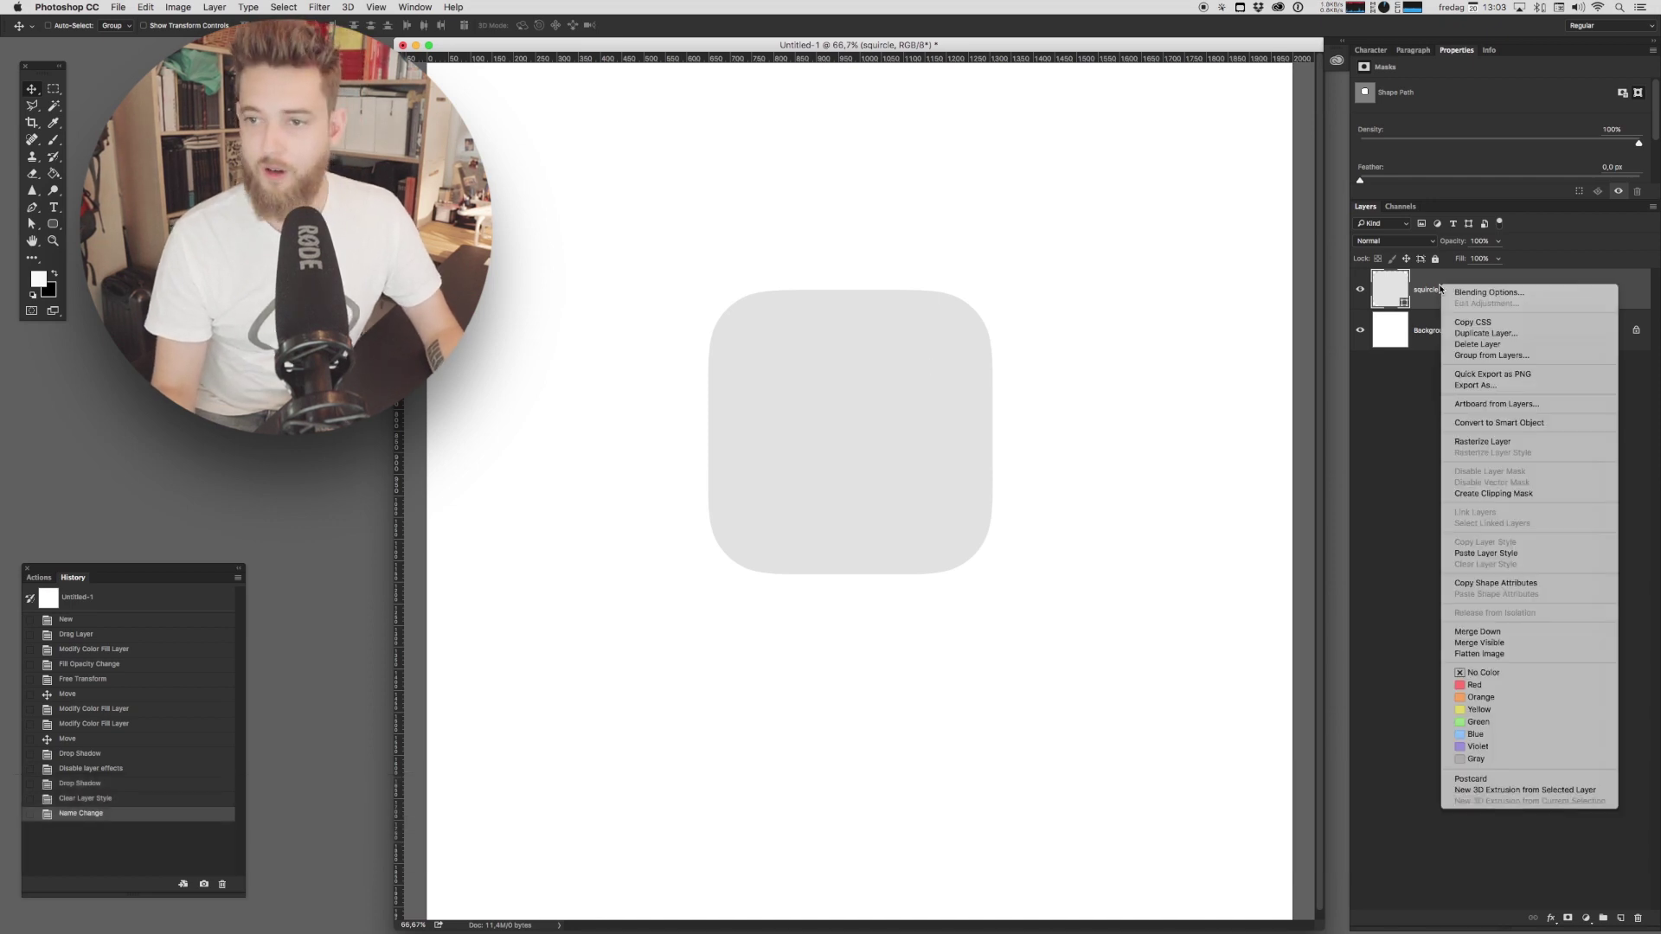
left_click(1484, 293)
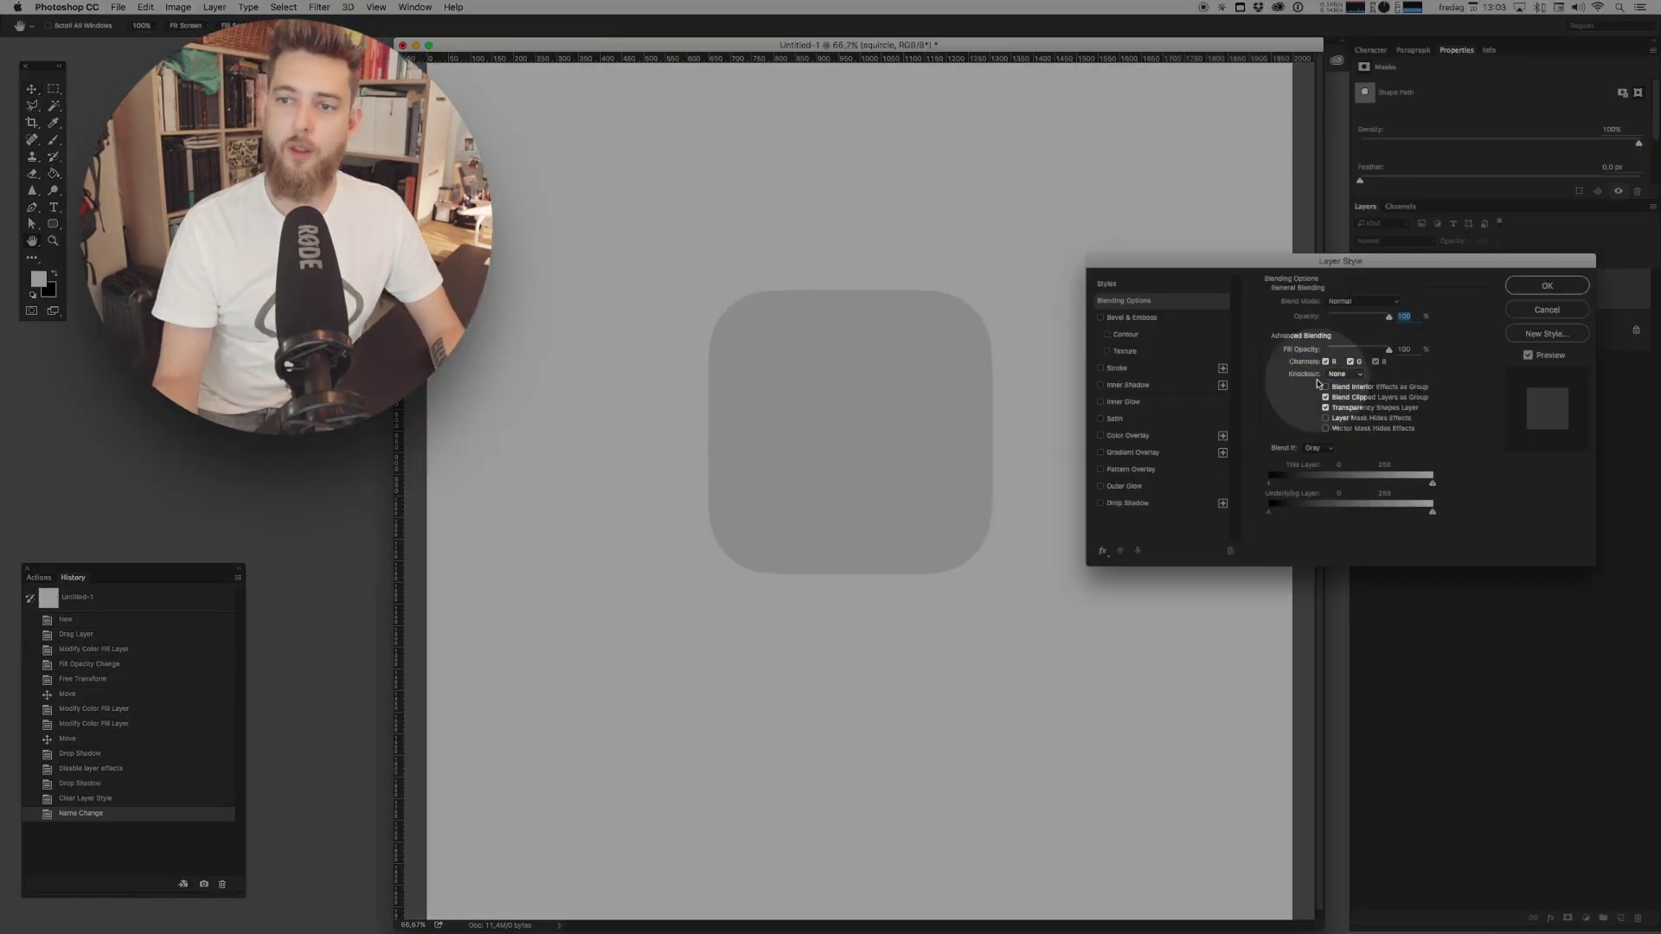
left_click(1101, 505)
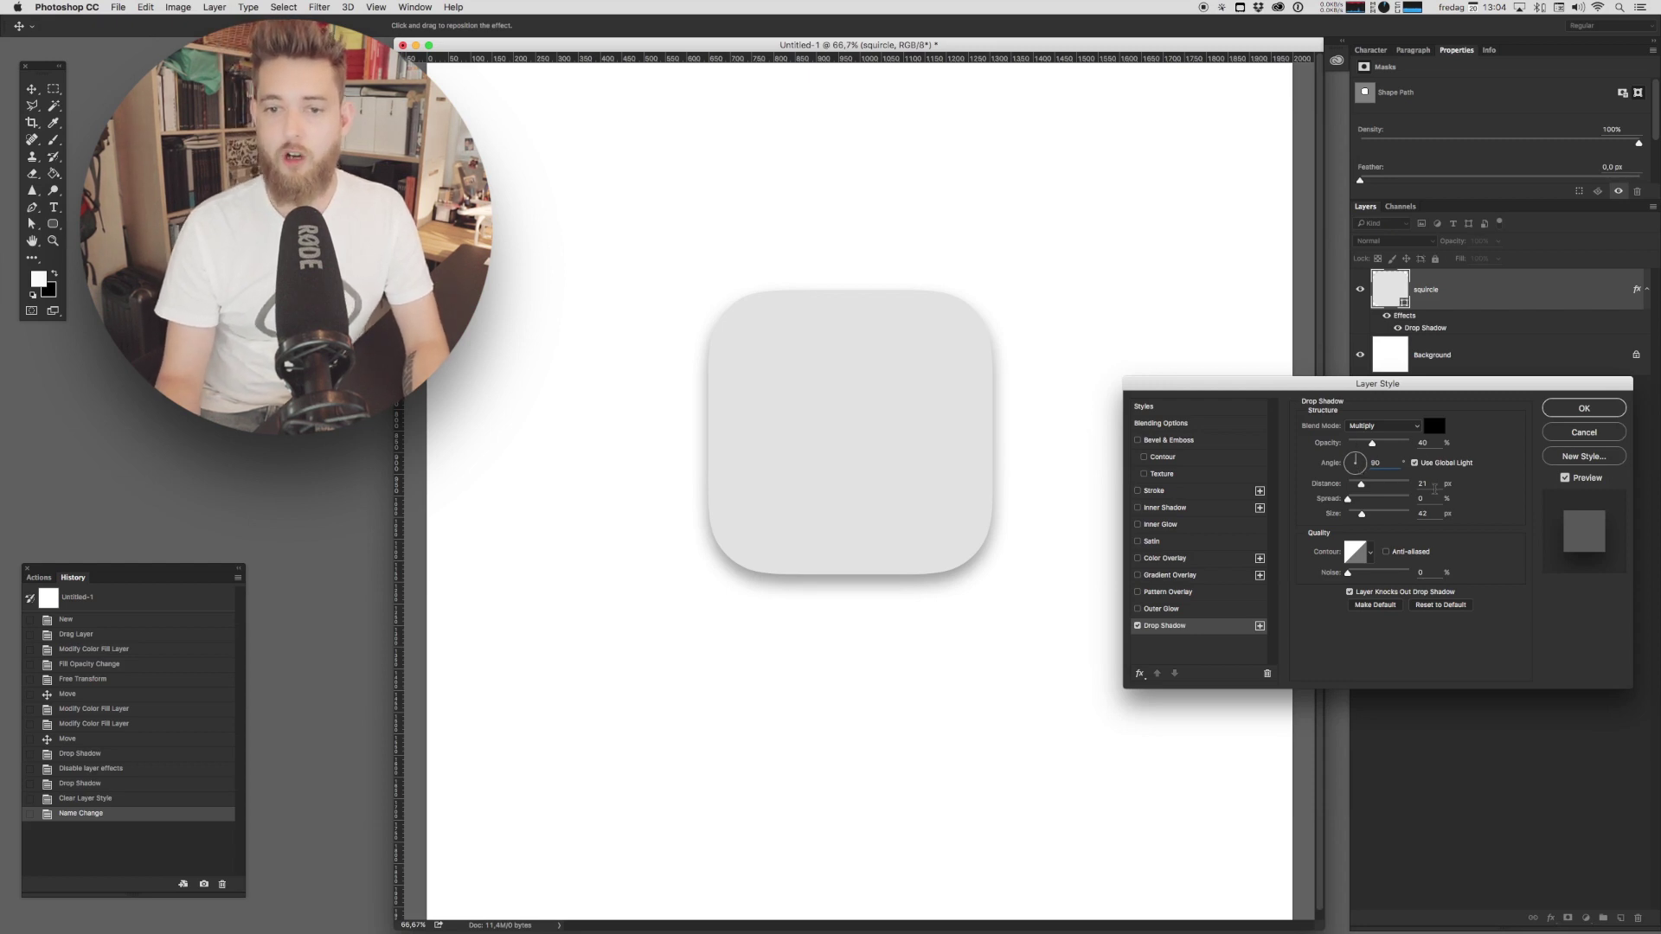
left_click(1426, 514)
key("shift+Up")
key("shift+Up")
key("shift+Up")
key("shift+Up")
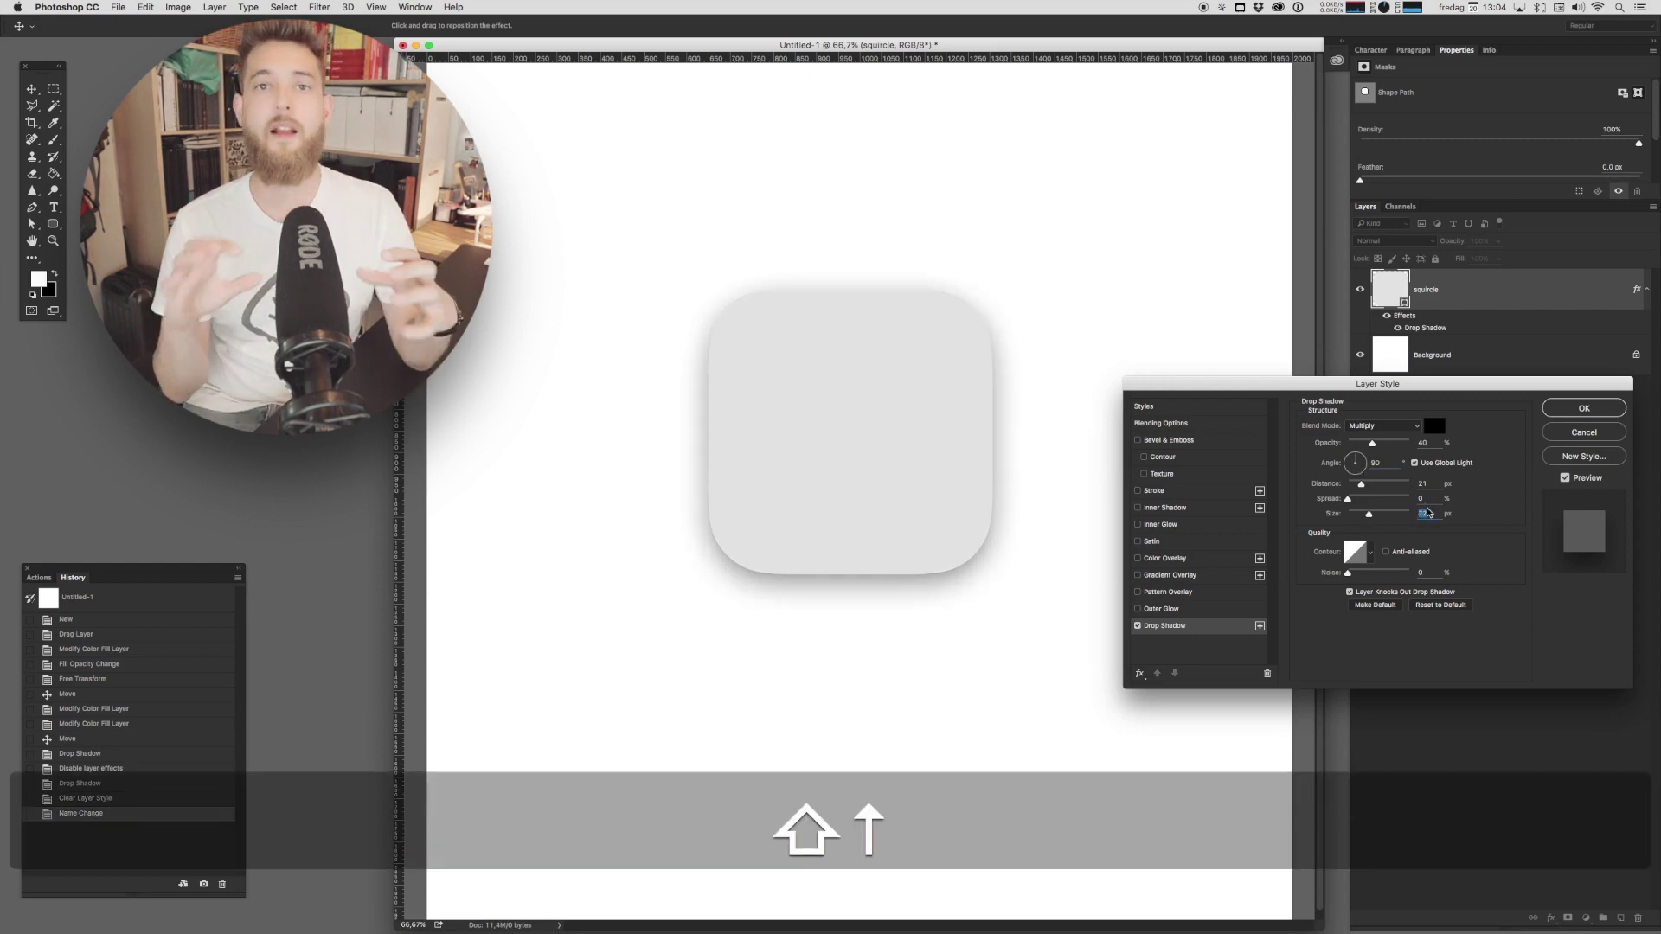
left_click(1437, 484)
key("shift+Up")
key("shift+Up")
key("shift+Up")
key("shift+Up")
key("shift+Up")
key("shift+Up")
key("shift+Up")
key("shift+Up")
key("shift+Up")
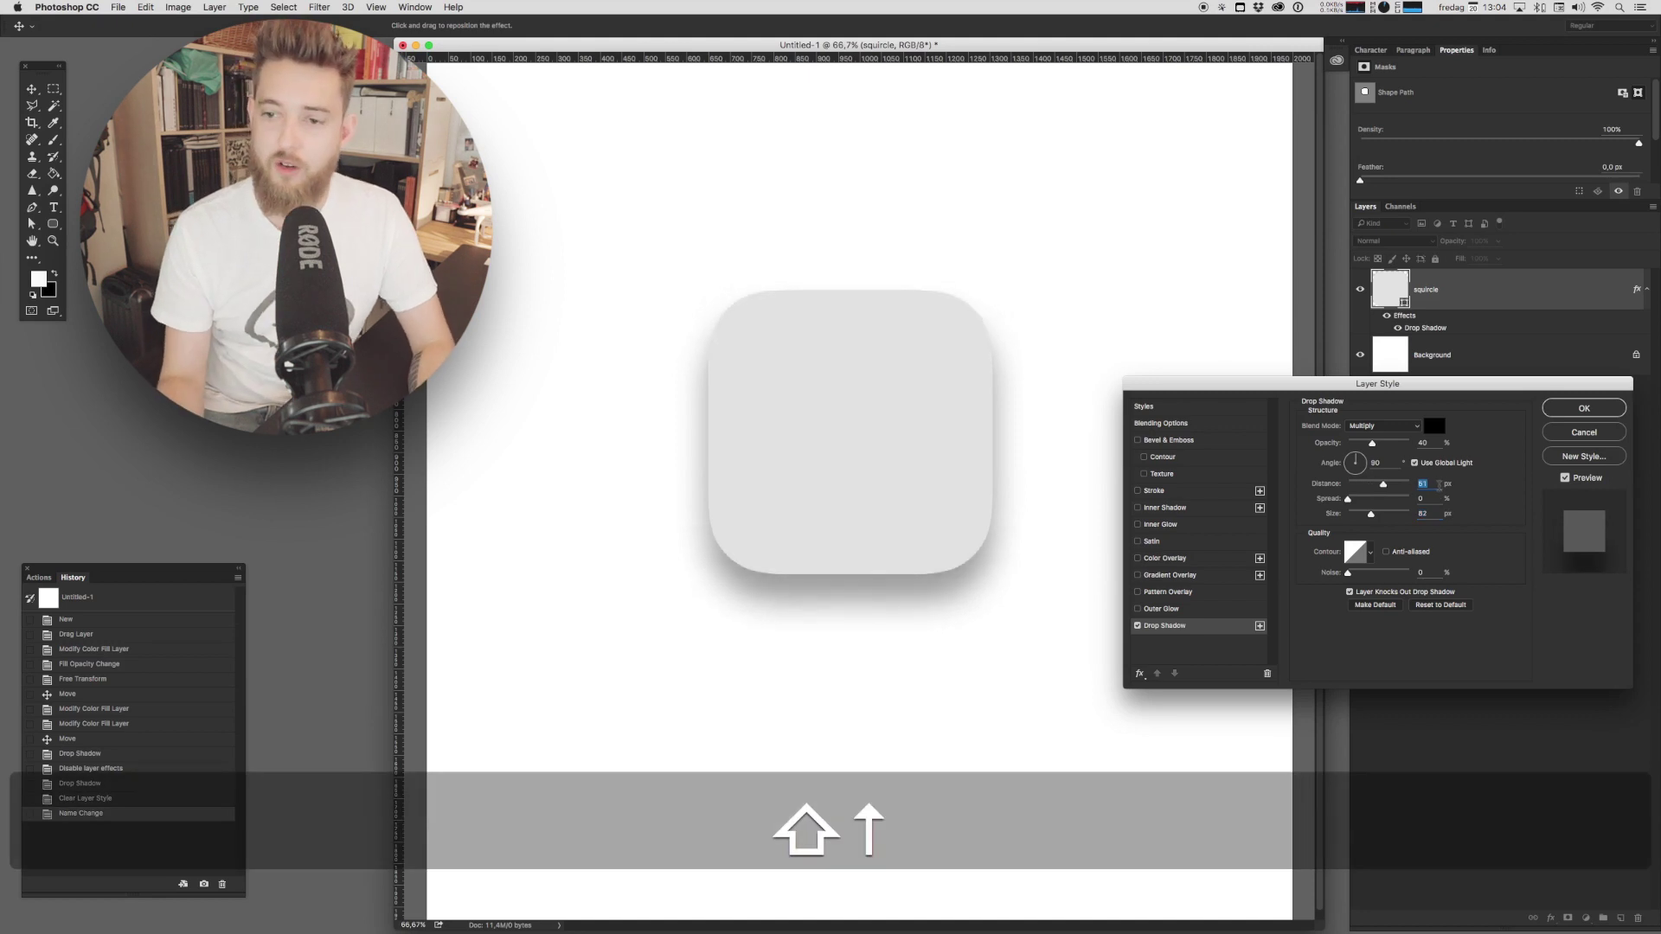
key("shift+Up")
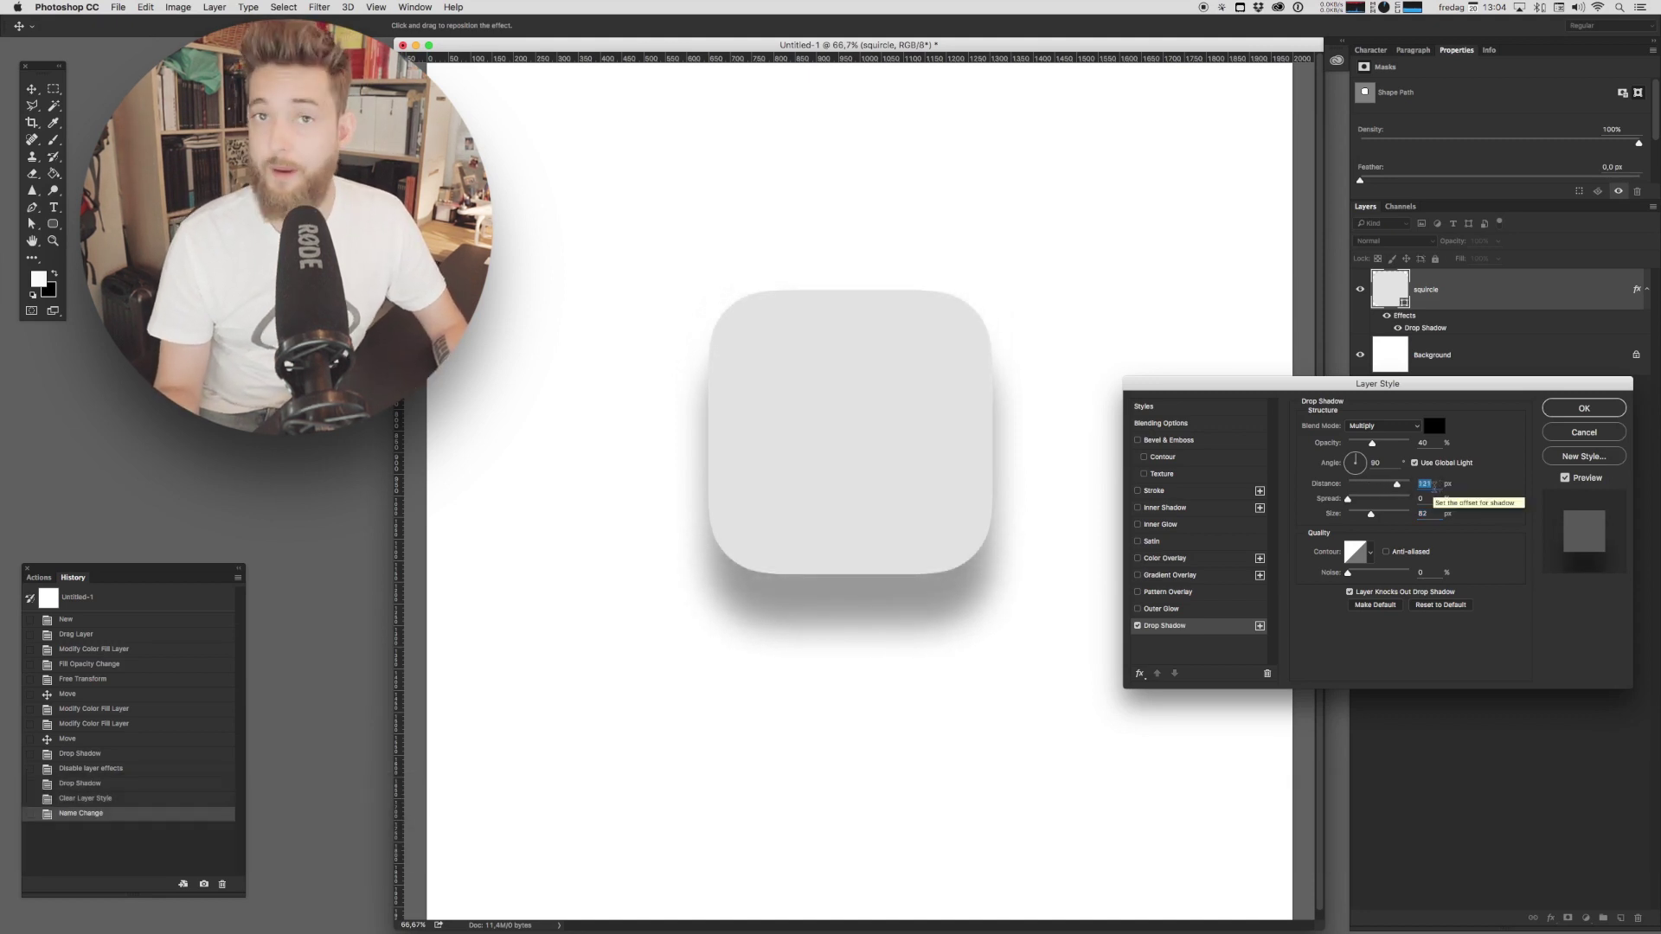
Apply the drop shadow and duplicate the squircle layer directly beneath it
key("Return")
left_click(1387, 316)
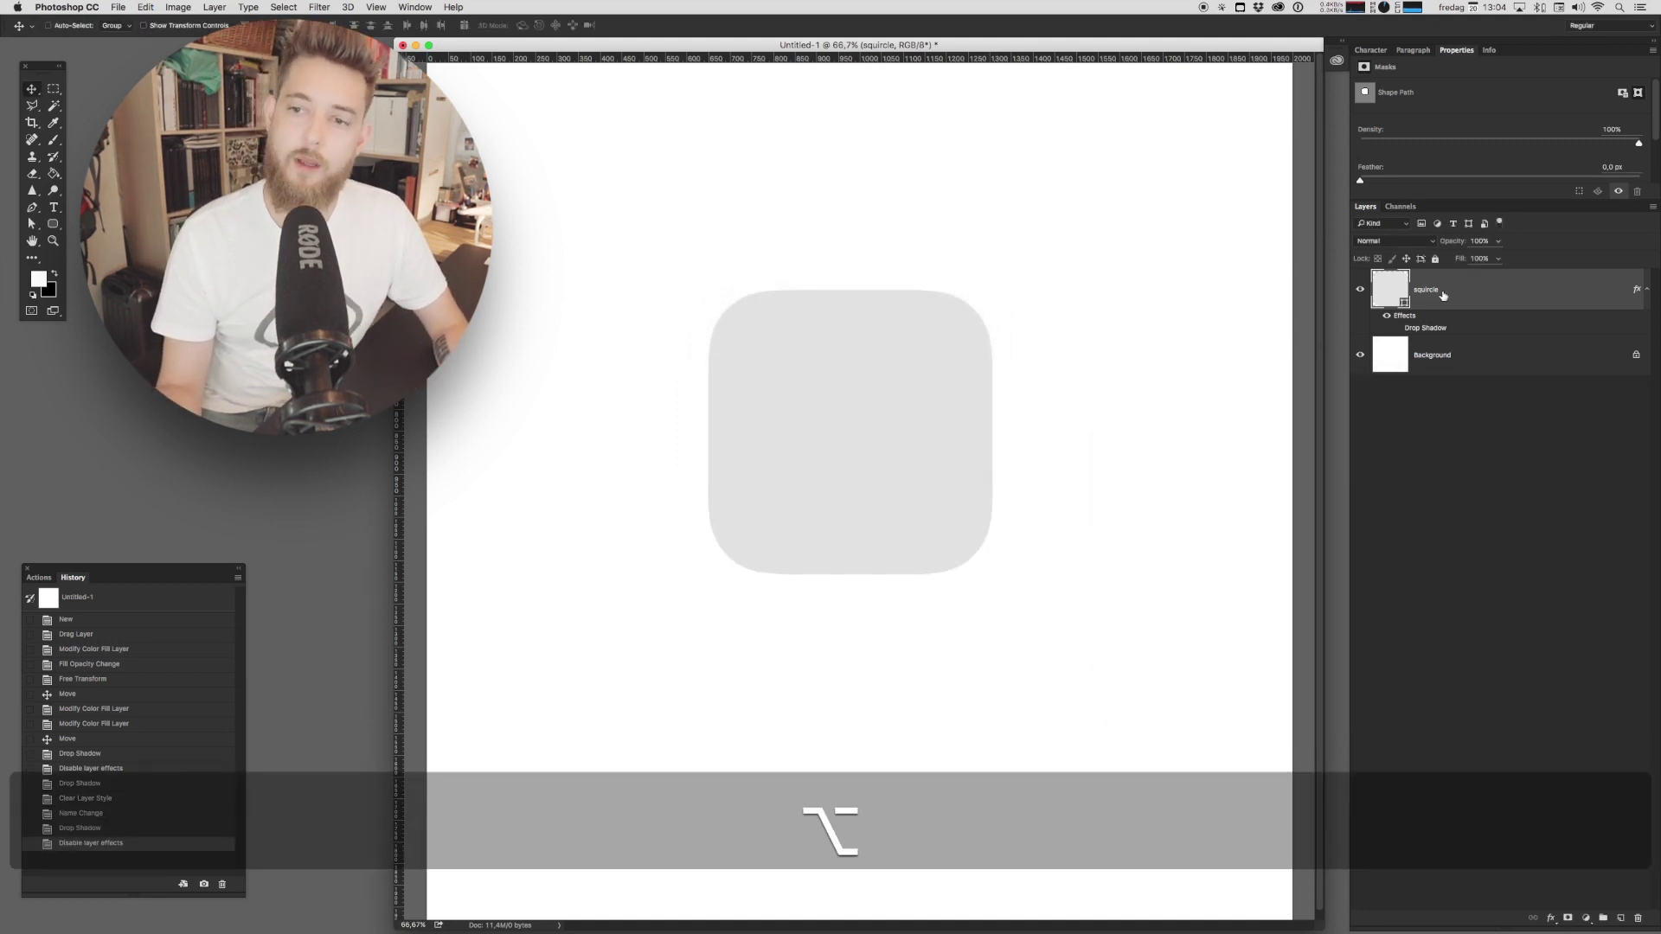
left_click_drag(1446, 298, 1443, 332)
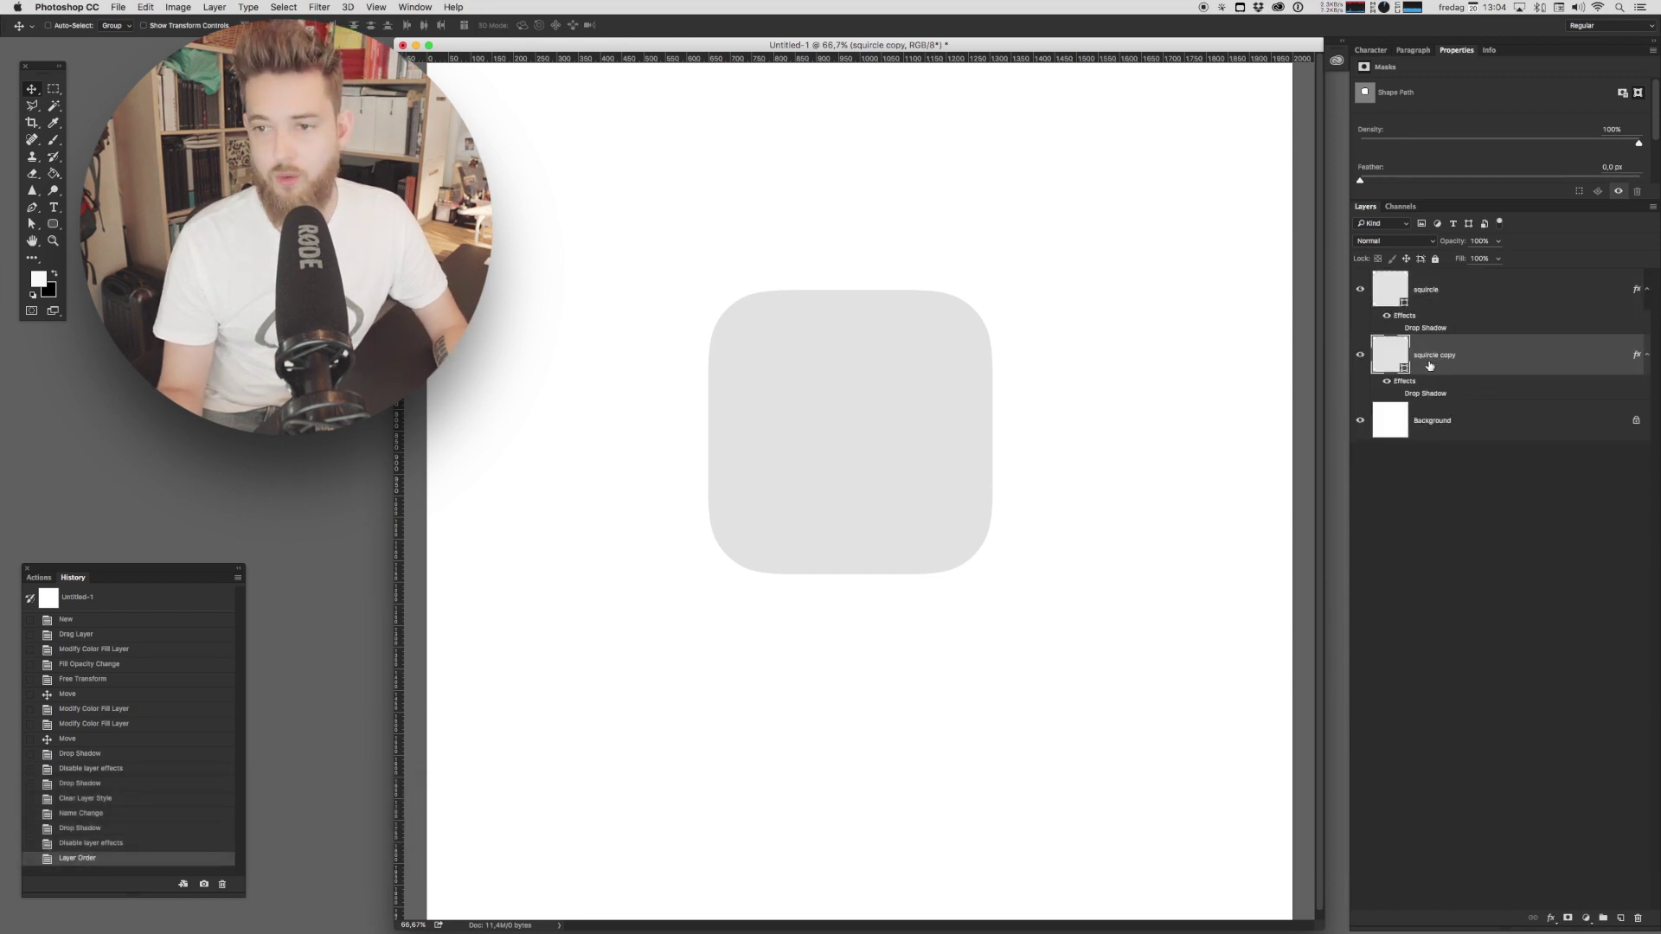
Fill the squircle copy with black (000000), undoing an accidental move of it
double_click(1397, 359)
type("000000")
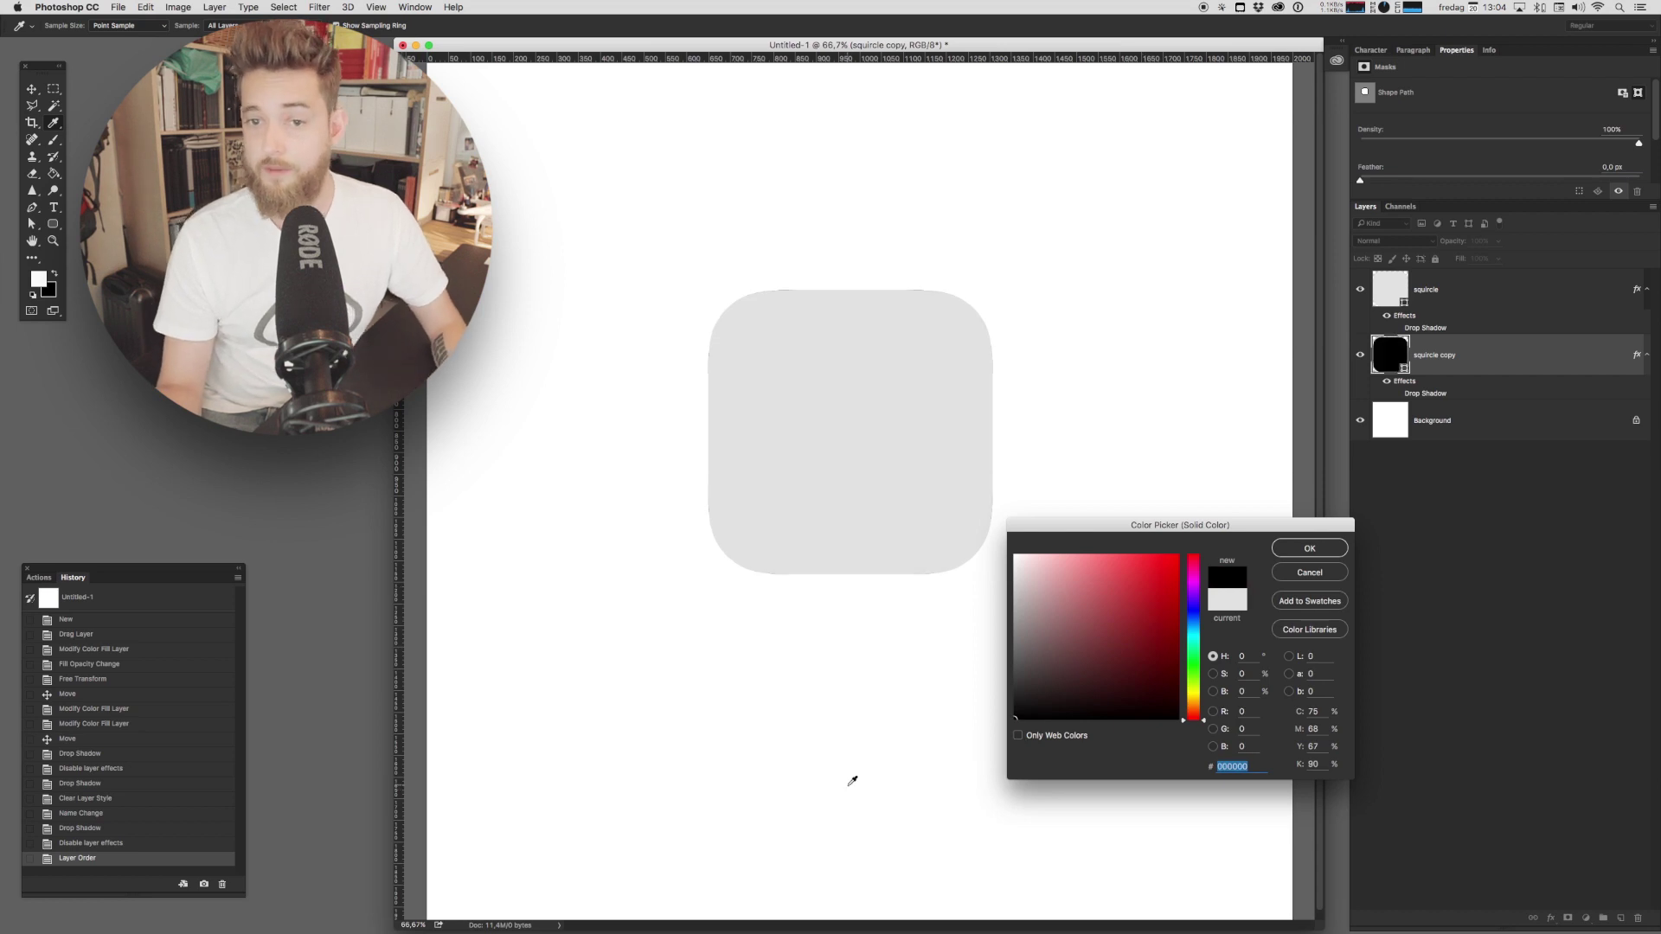
key("Return")
key("v")
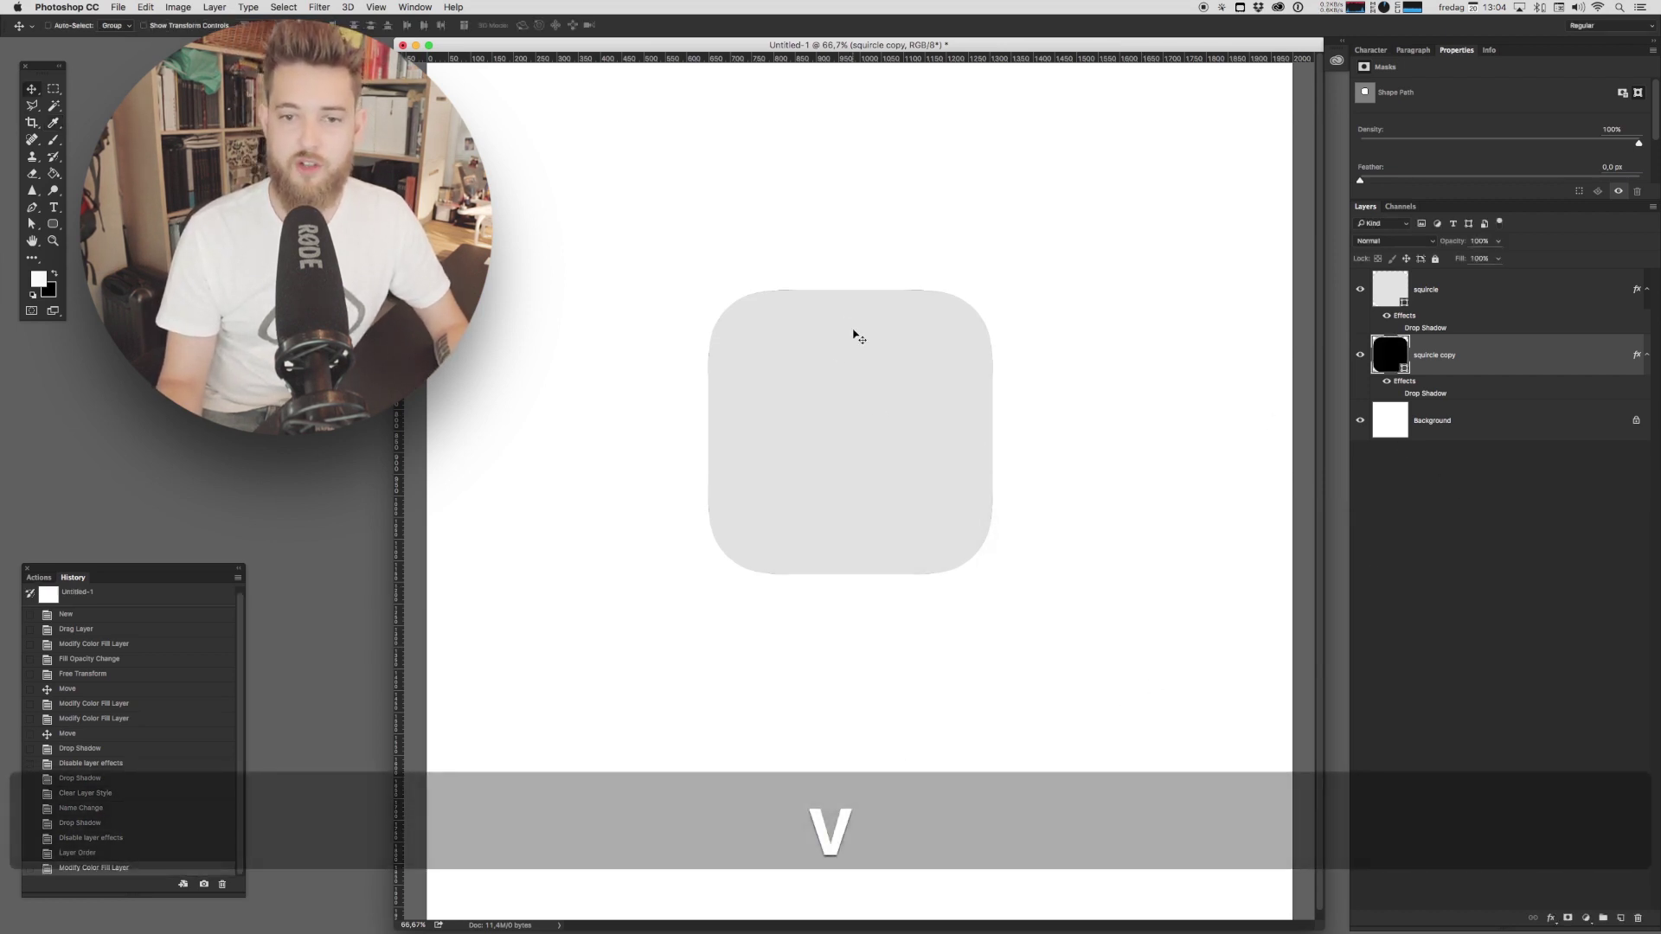
left_click_drag(853, 336, 897, 386)
key("super+z")
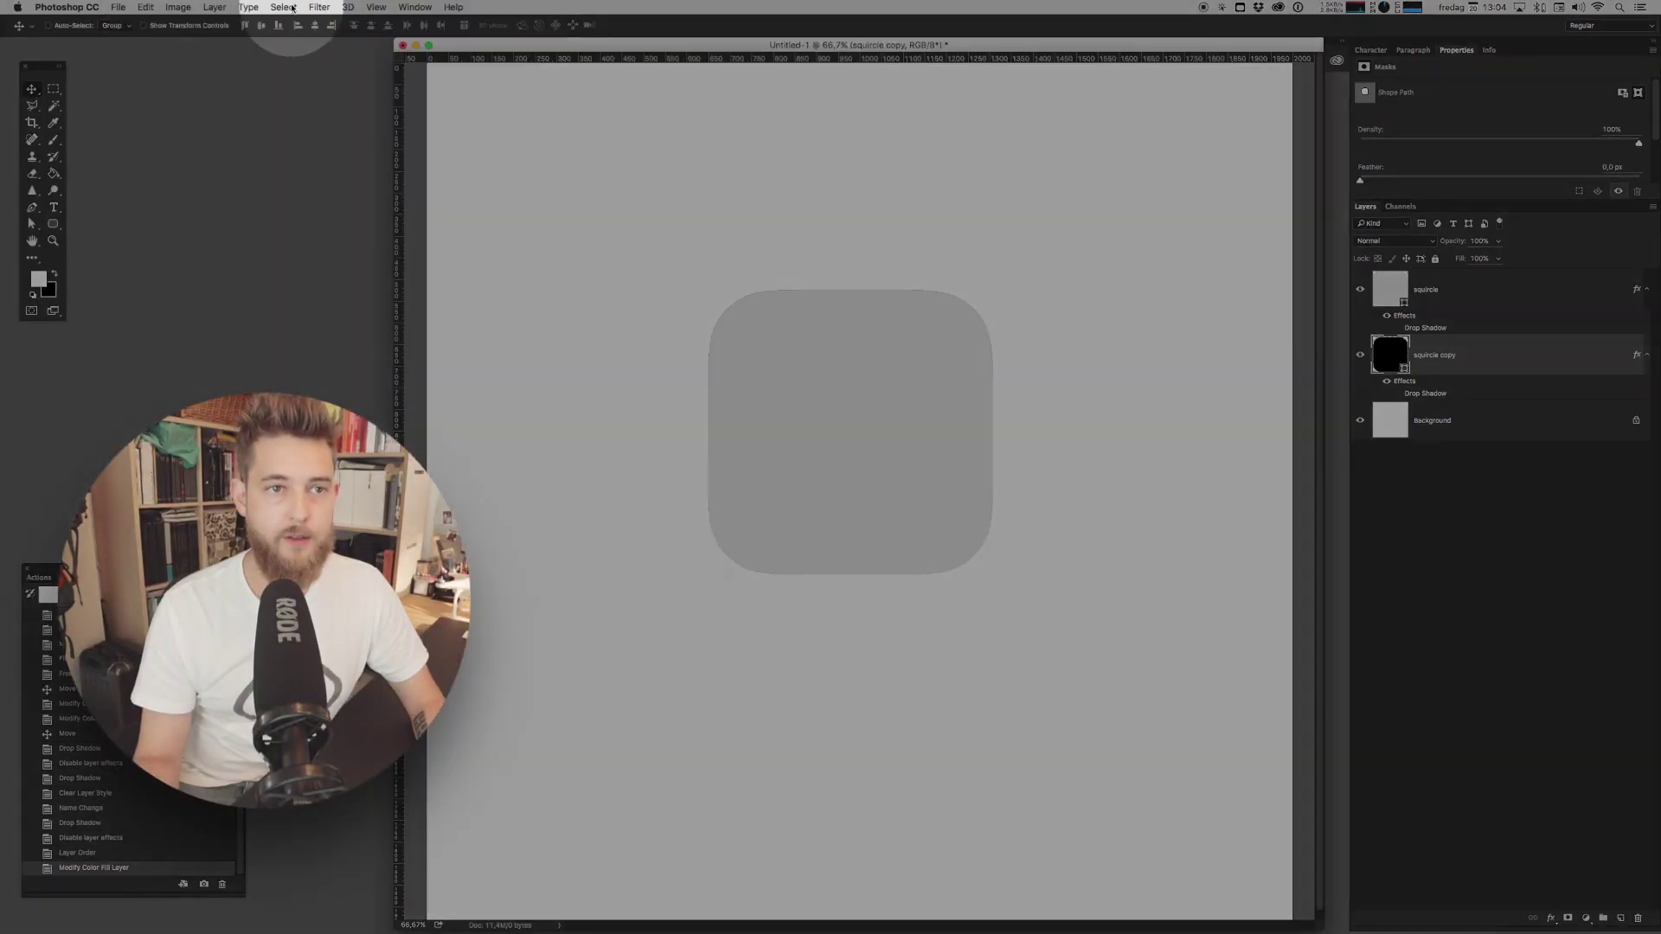
Convert the black squircle copy for smart filters and apply a 50-pixel Gaussian Blur
left_click(315, 7)
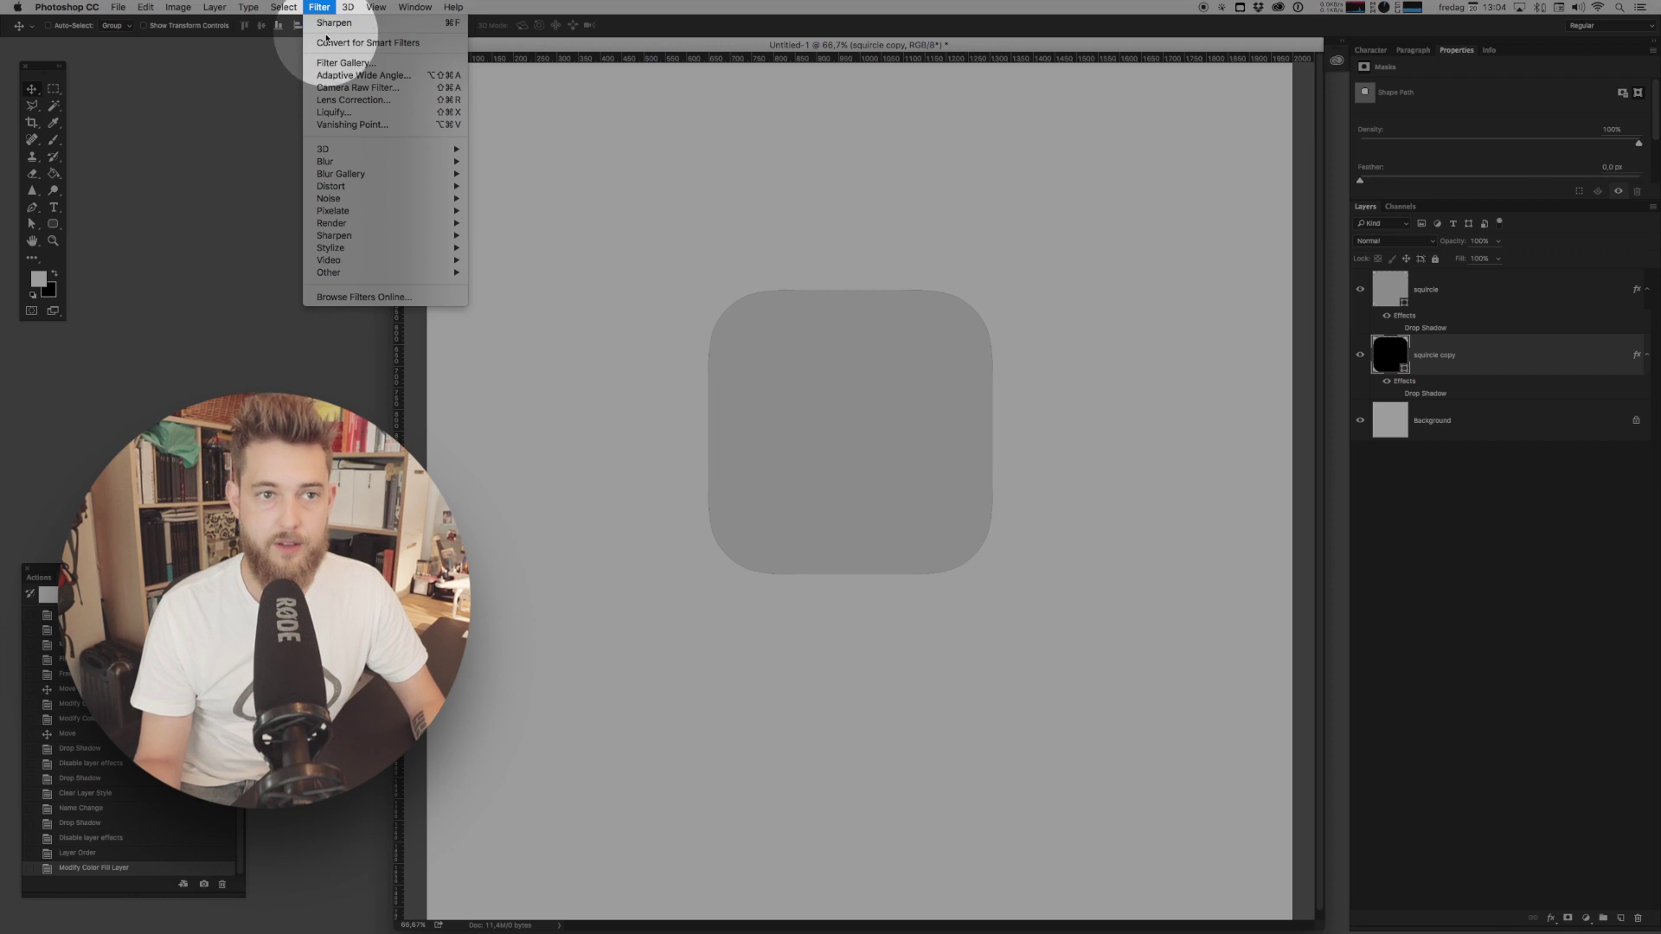
left_click(328, 43)
left_click(319, 7)
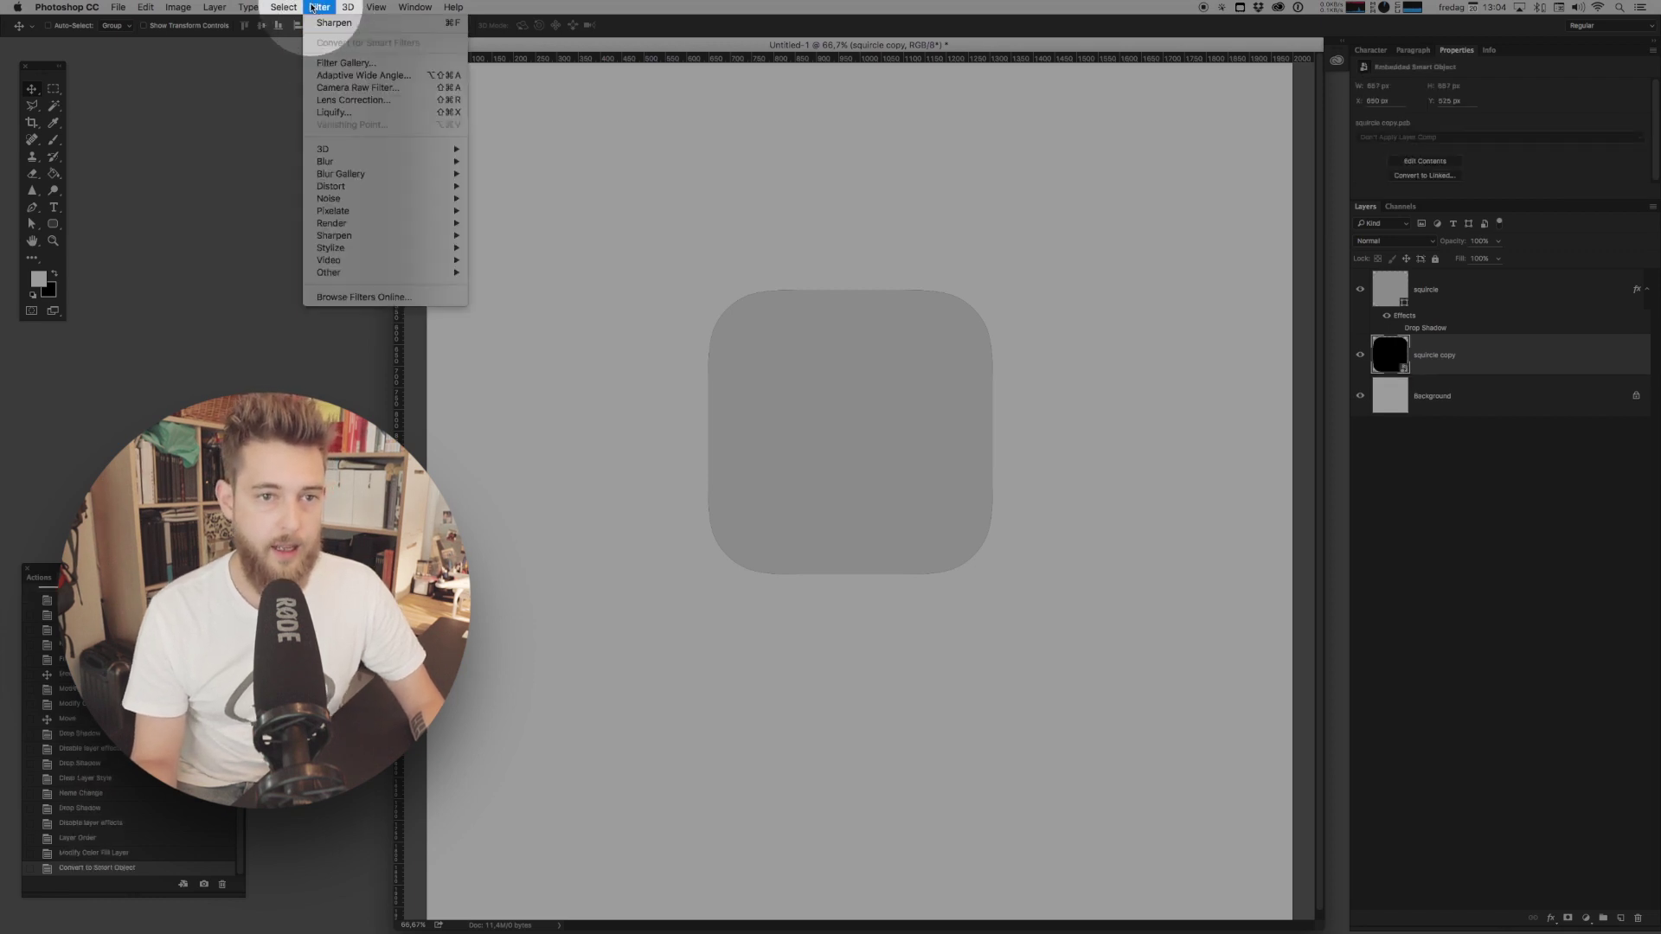
mouse_move(450, 162)
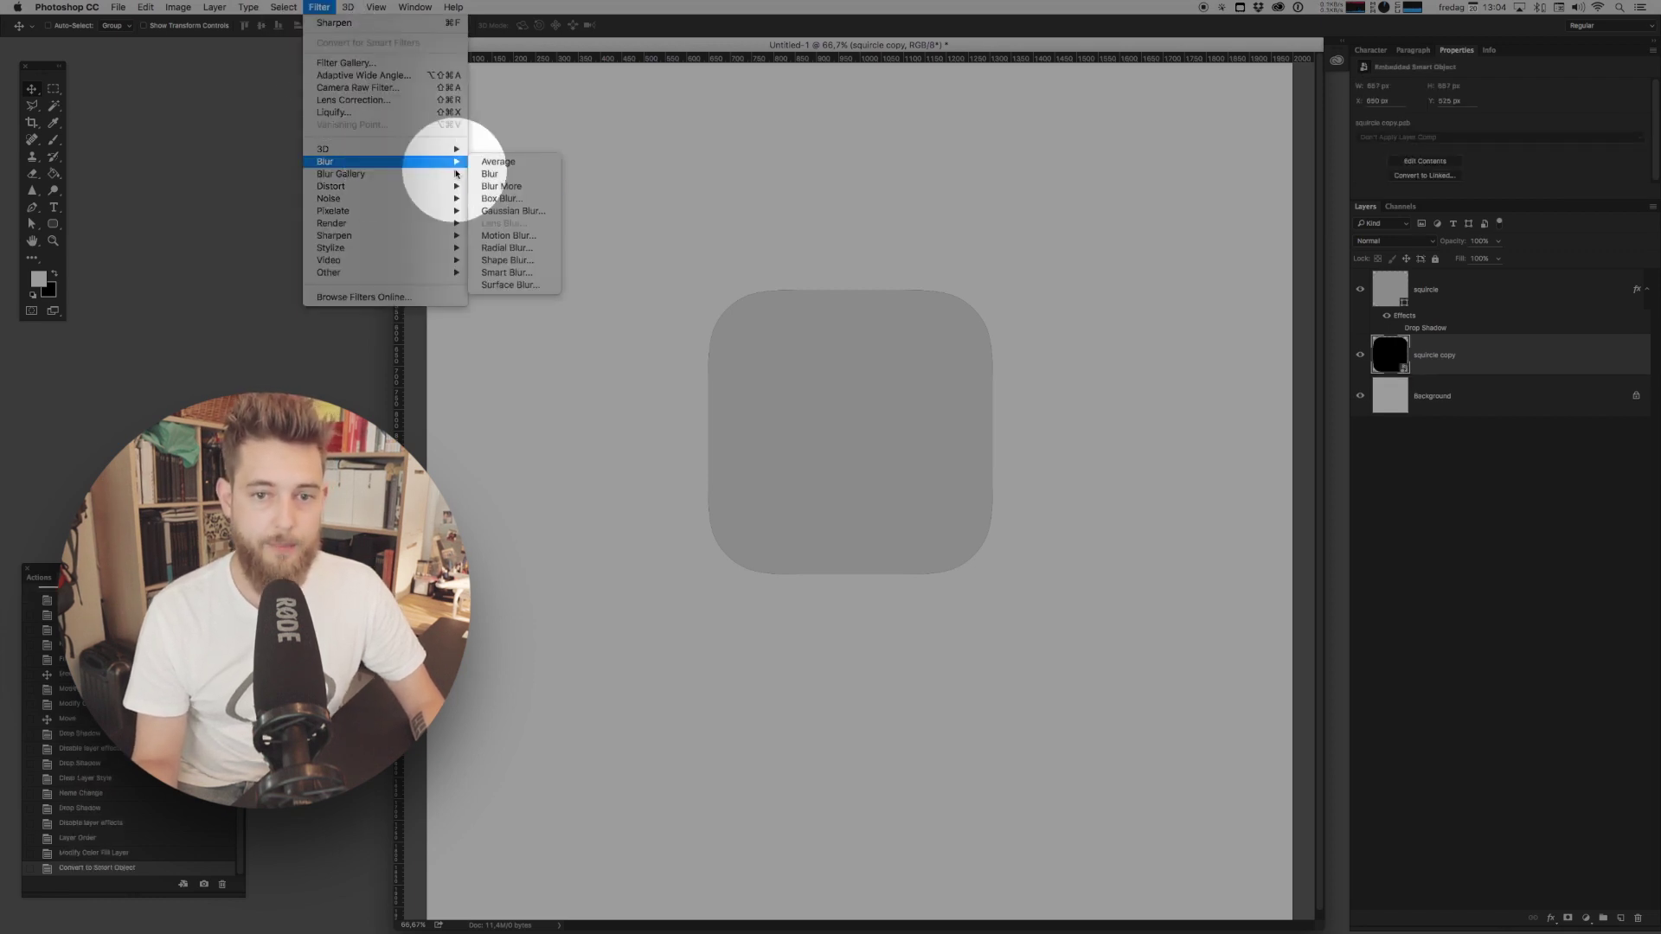
left_click(502, 211)
left_click_drag(939, 494, 1257, 484)
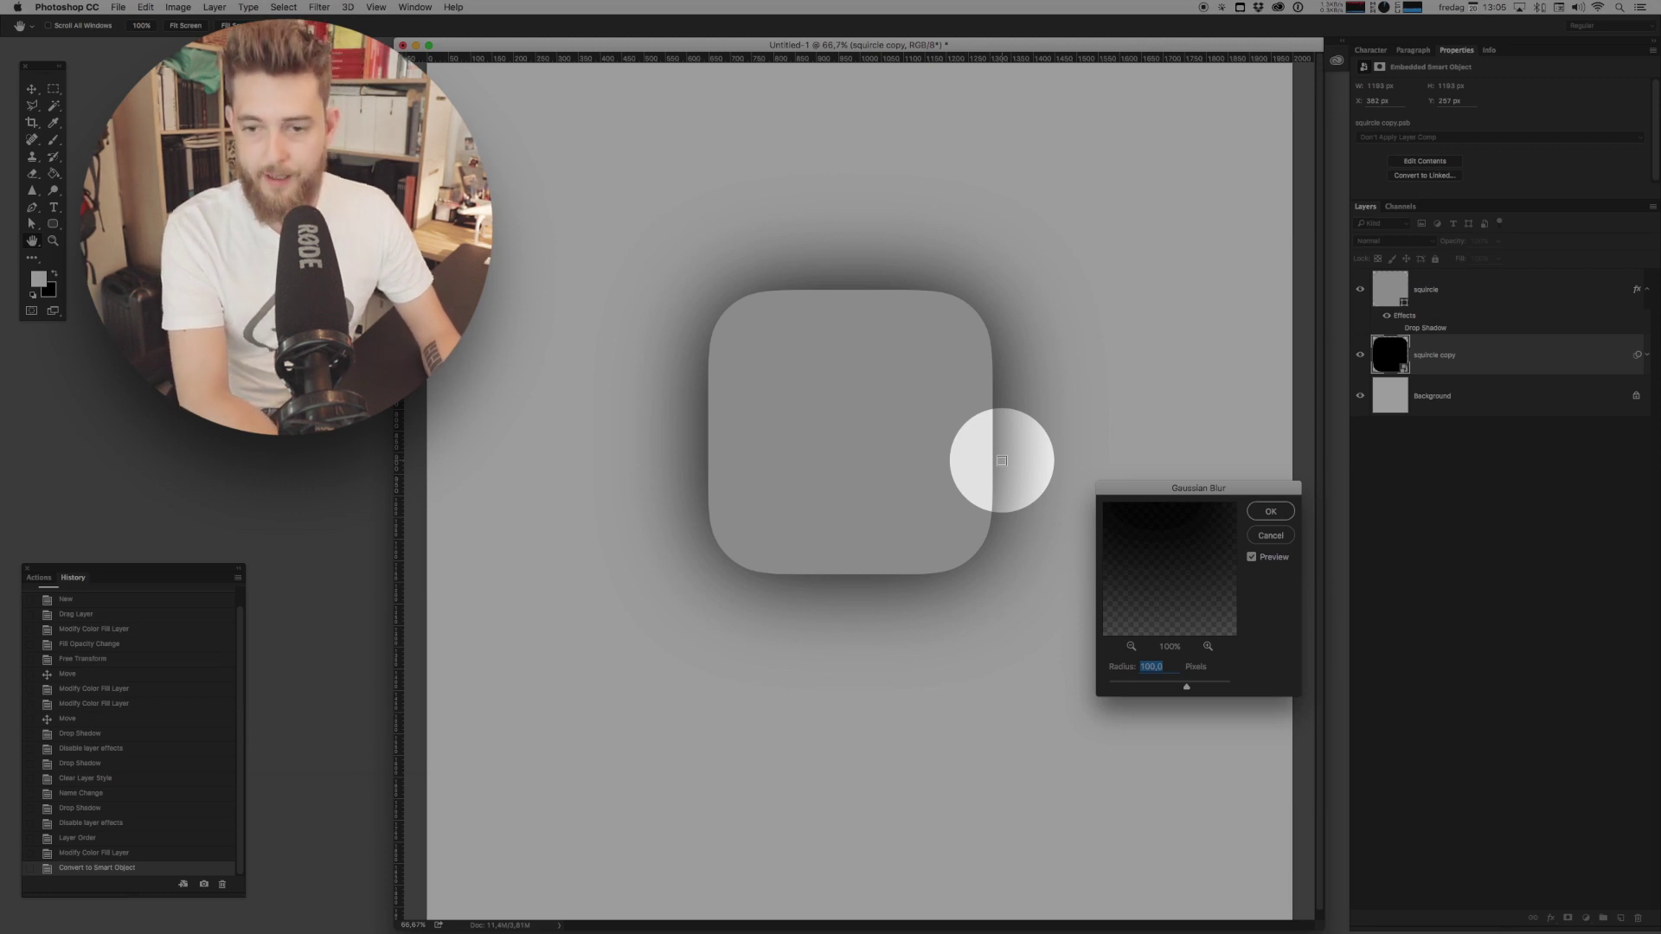
type("30")
key("shift+Up")
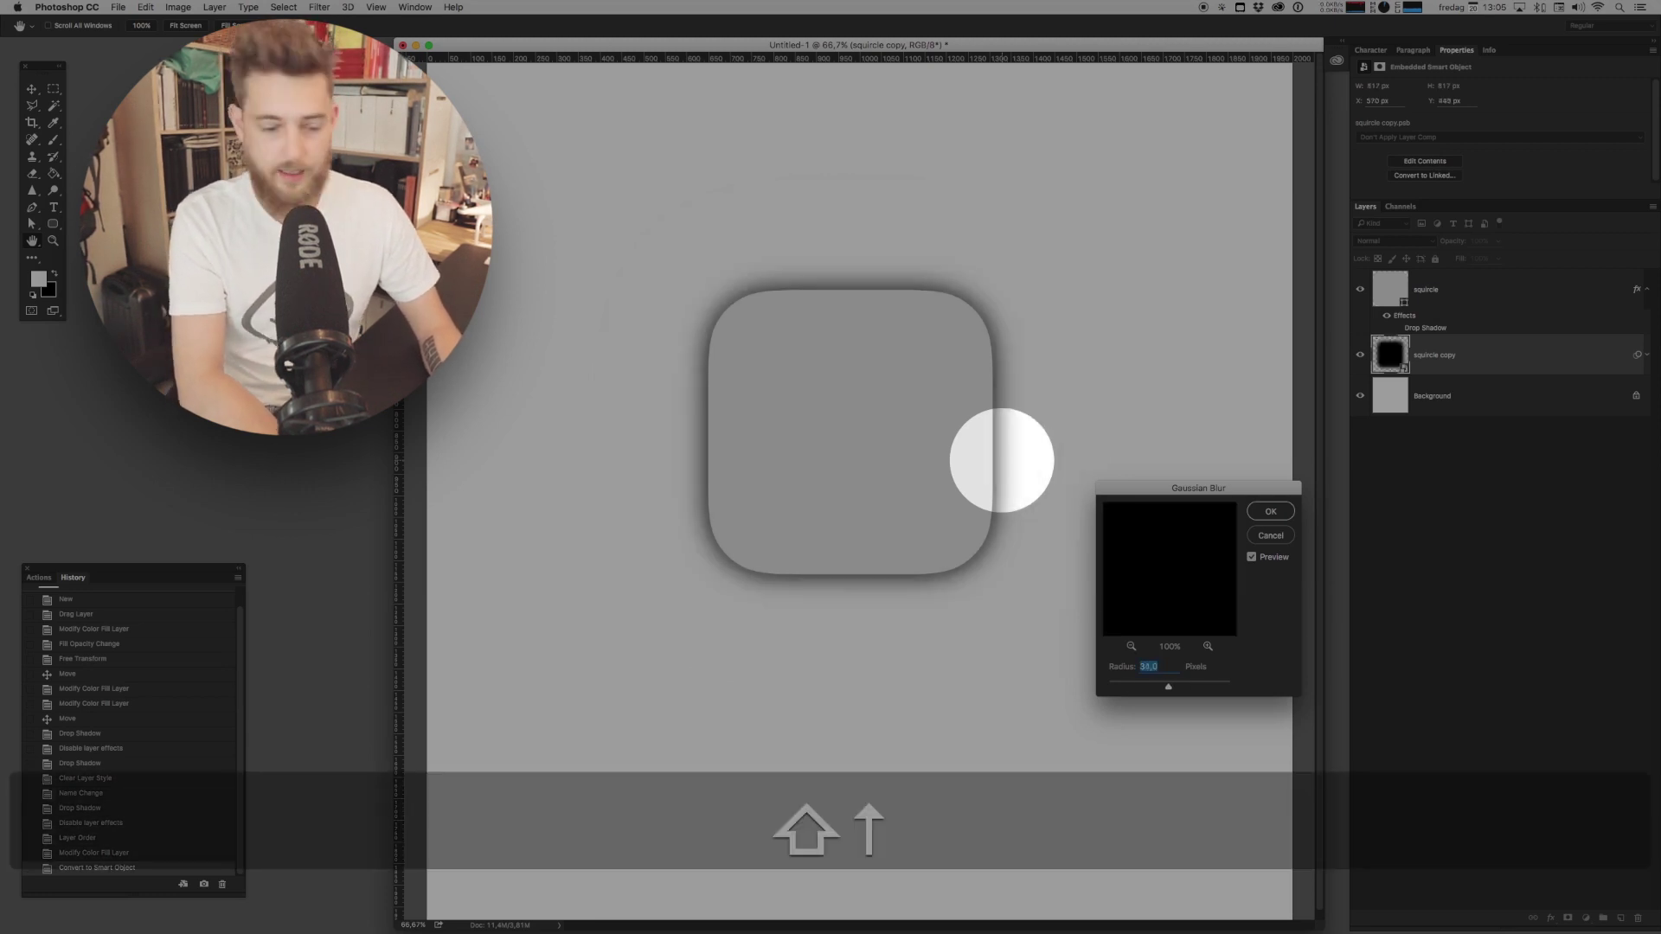
type("50")
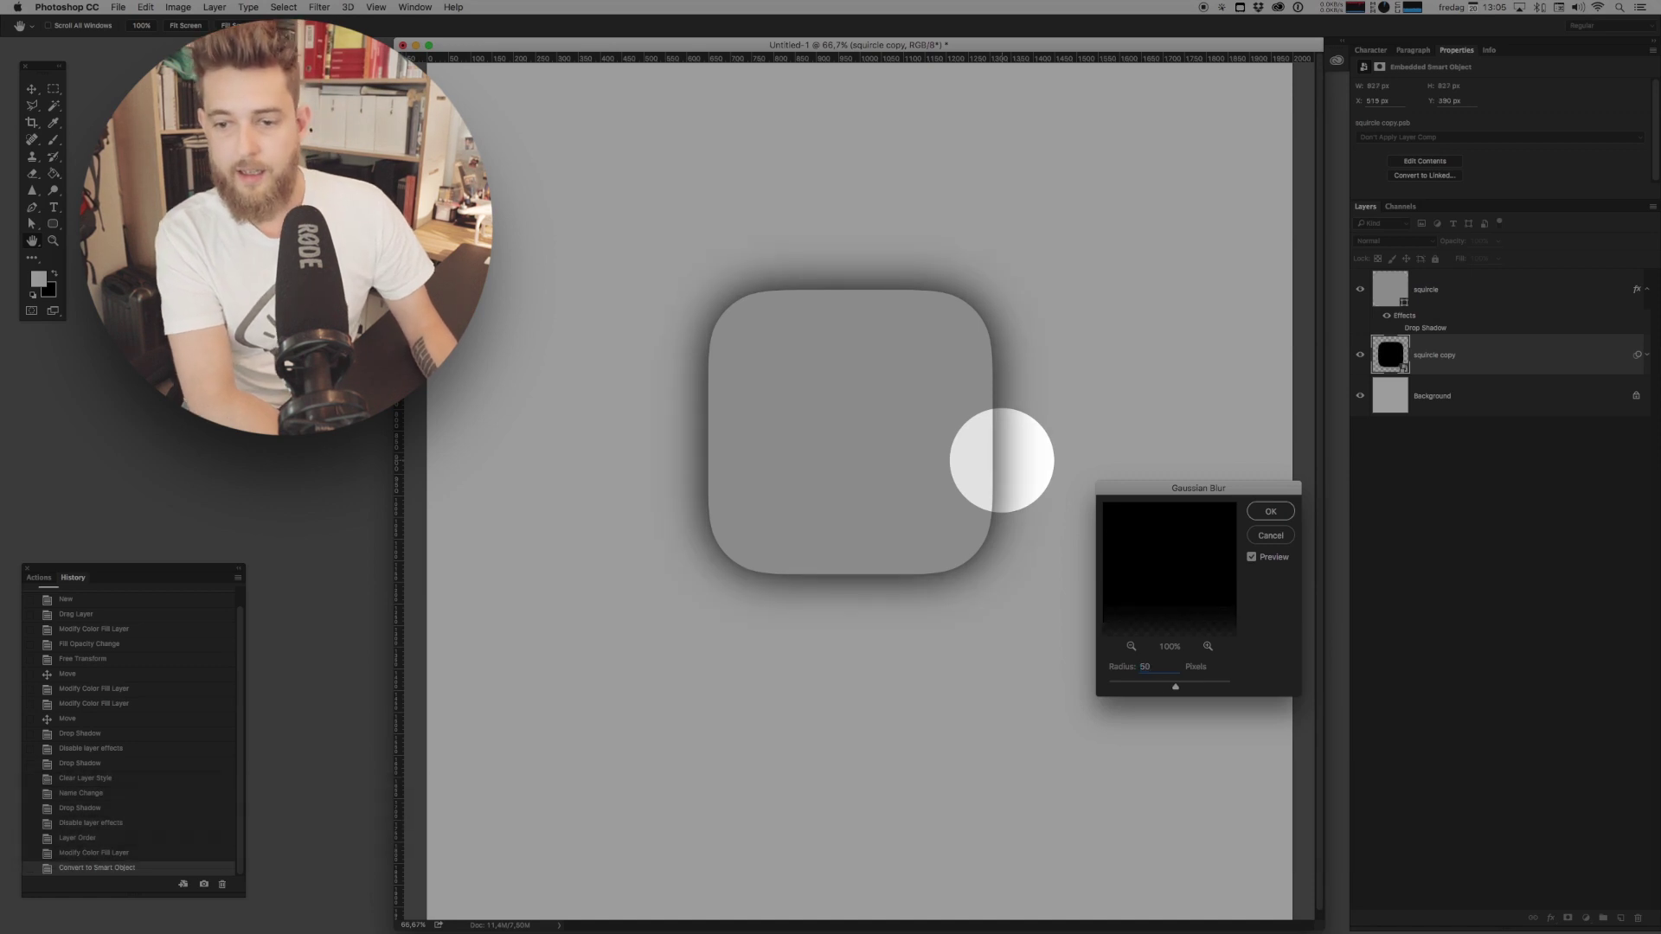
key("Return")
key("v")
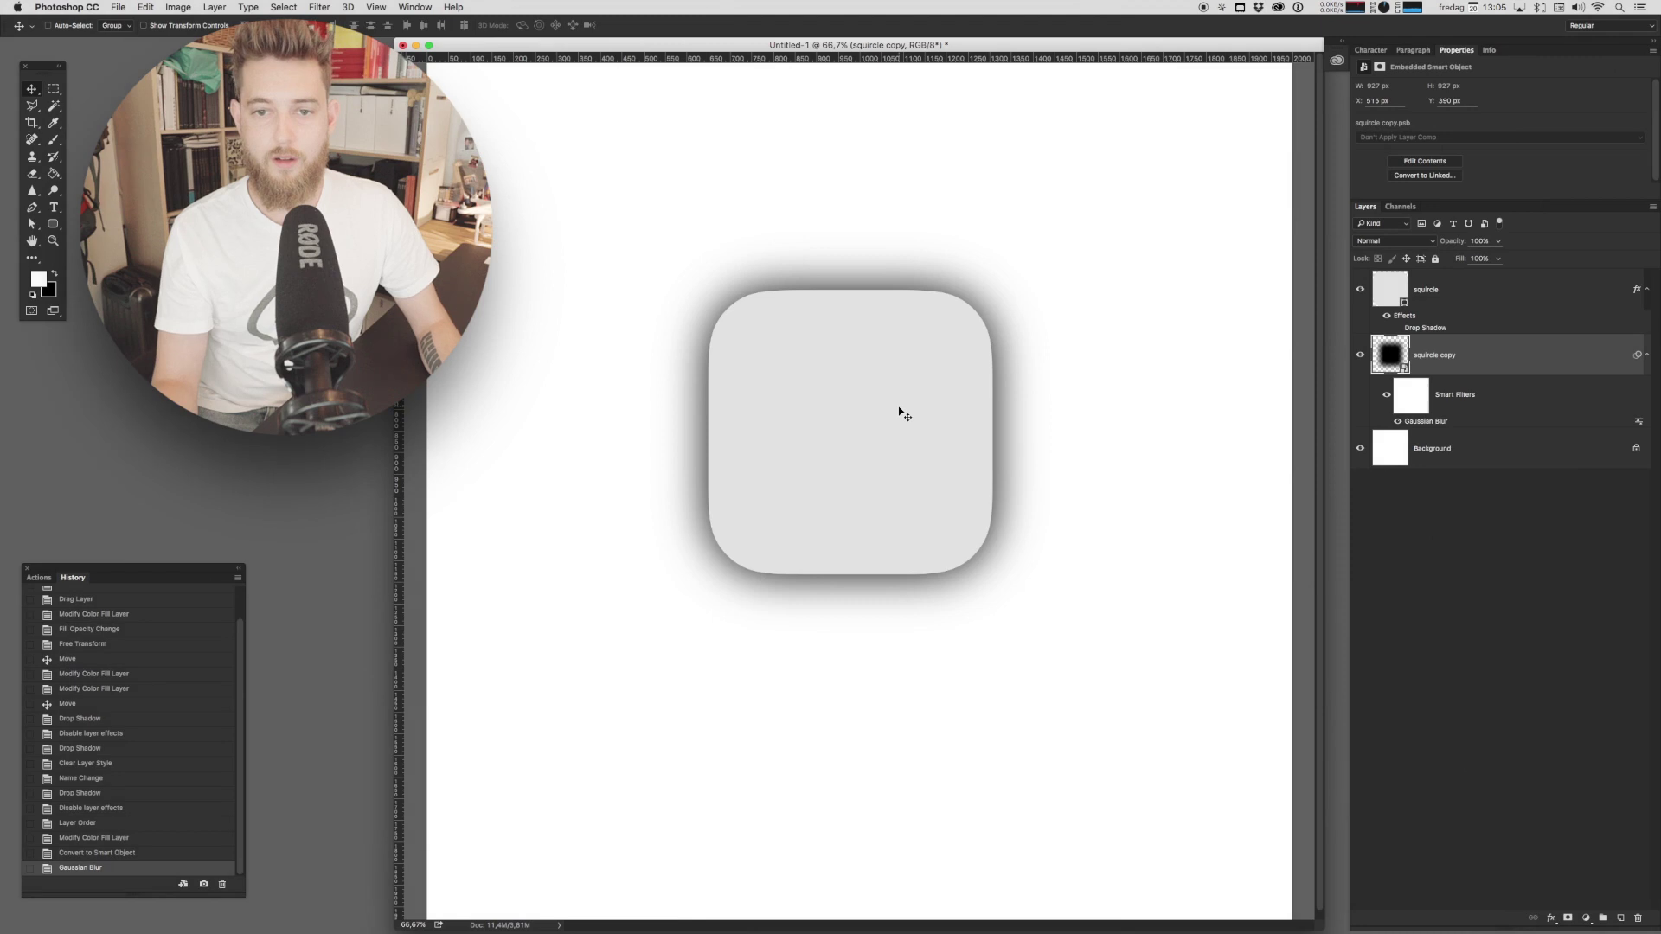
Move the blurred black copy down about 77 px and set its opacity to 30%
mouse_move(897, 399)
left_mouse_down()
mouse_move(926, 531)
mouse_move(860, 426)
mouse_move(1030, 482)
mouse_move(895, 429)
left_mouse_up()
key("5")
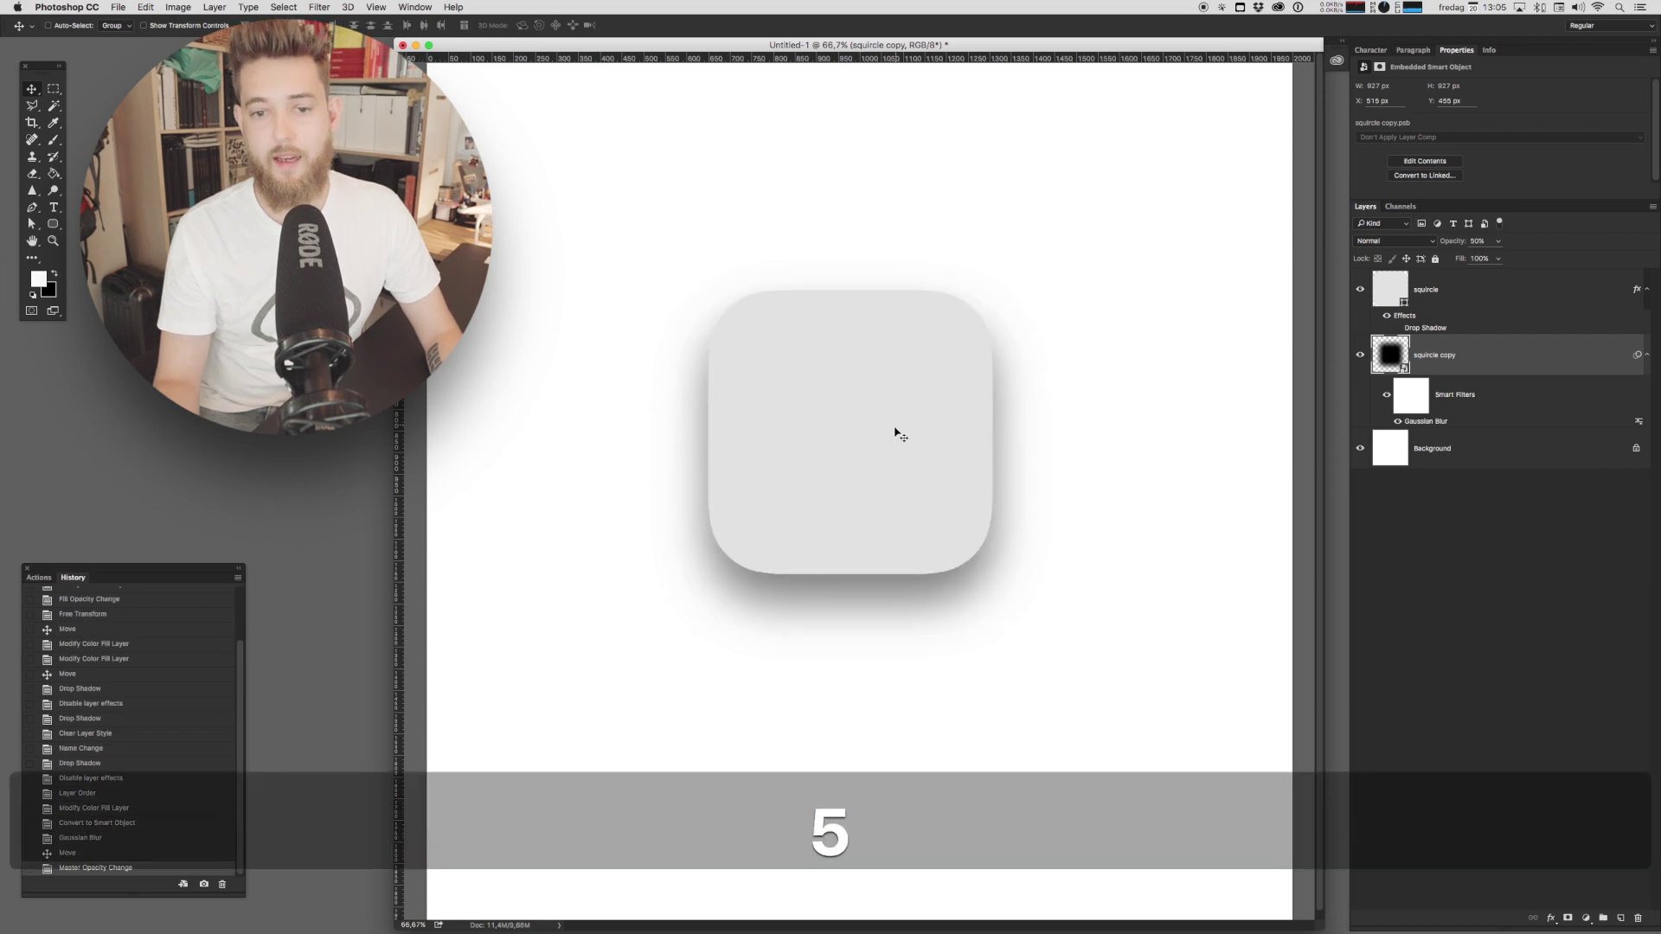
key("4")
key("3")
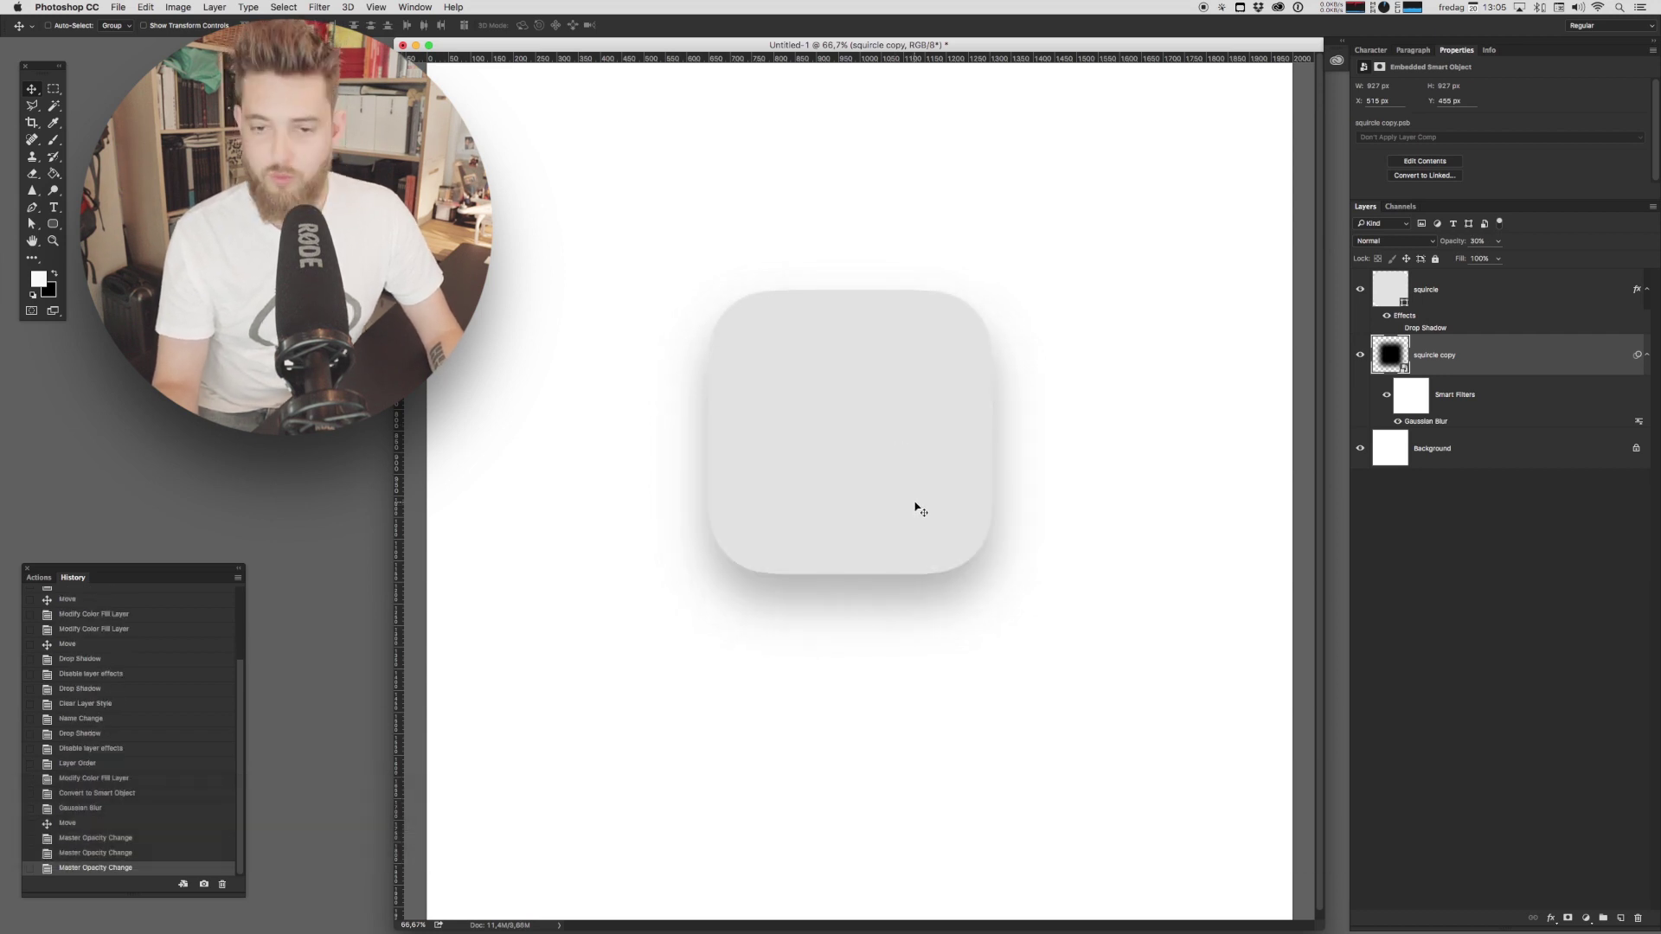
key("2")
key("3")
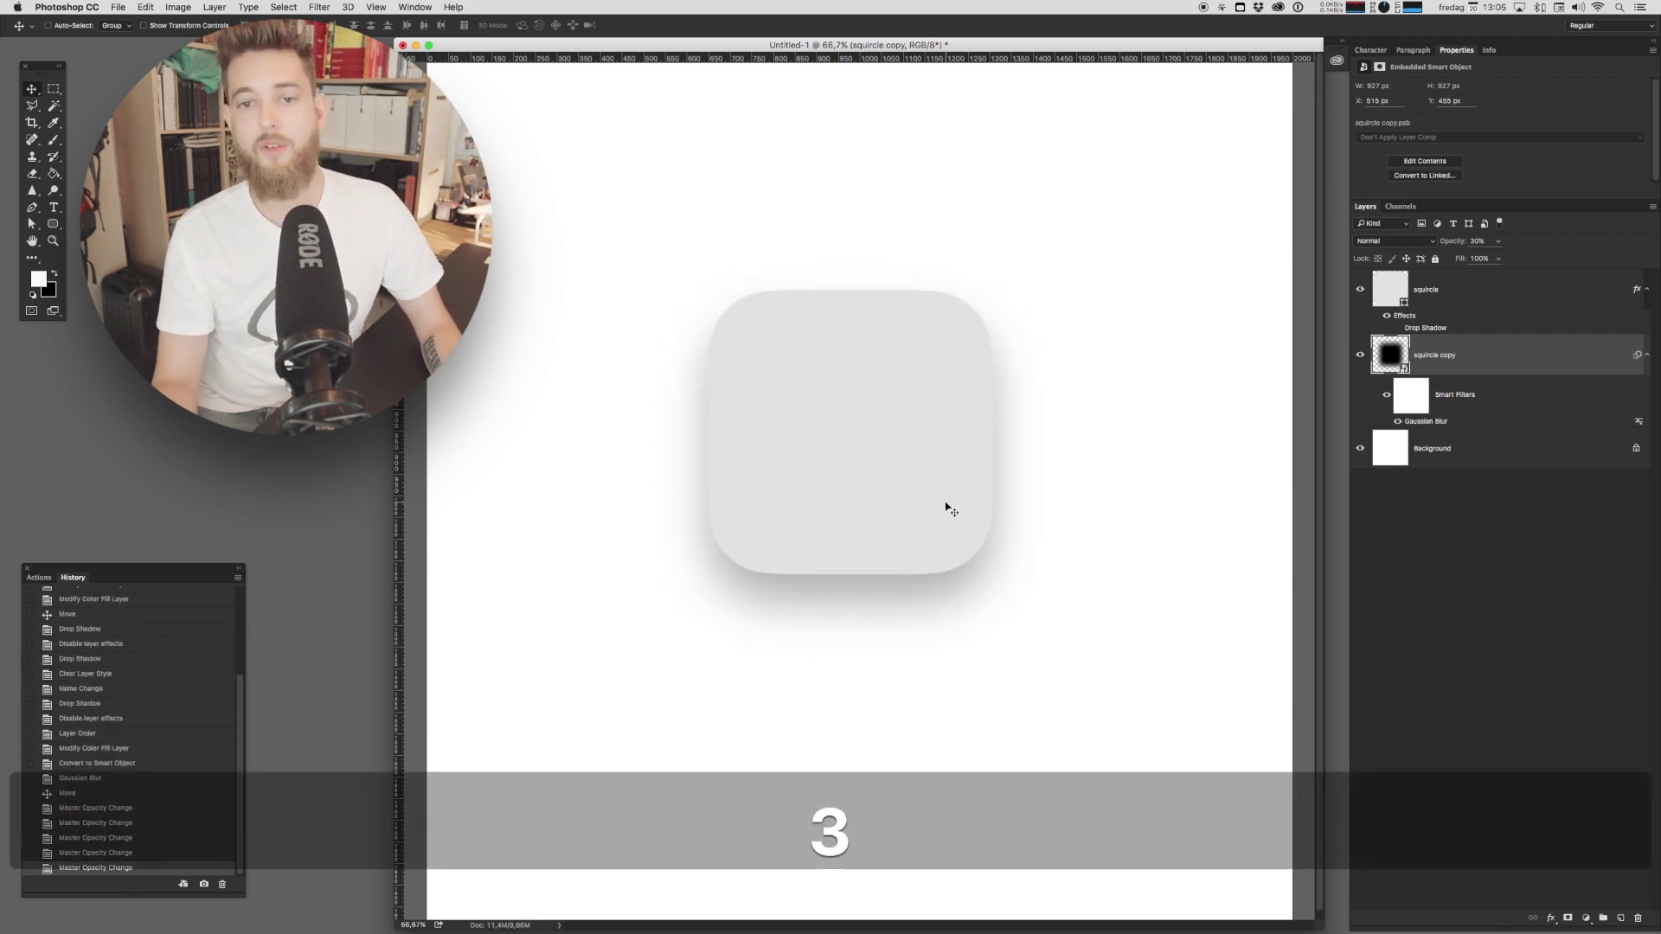
left_click_drag(947, 504, 946, 507)
key("v")
left_click(1401, 327)
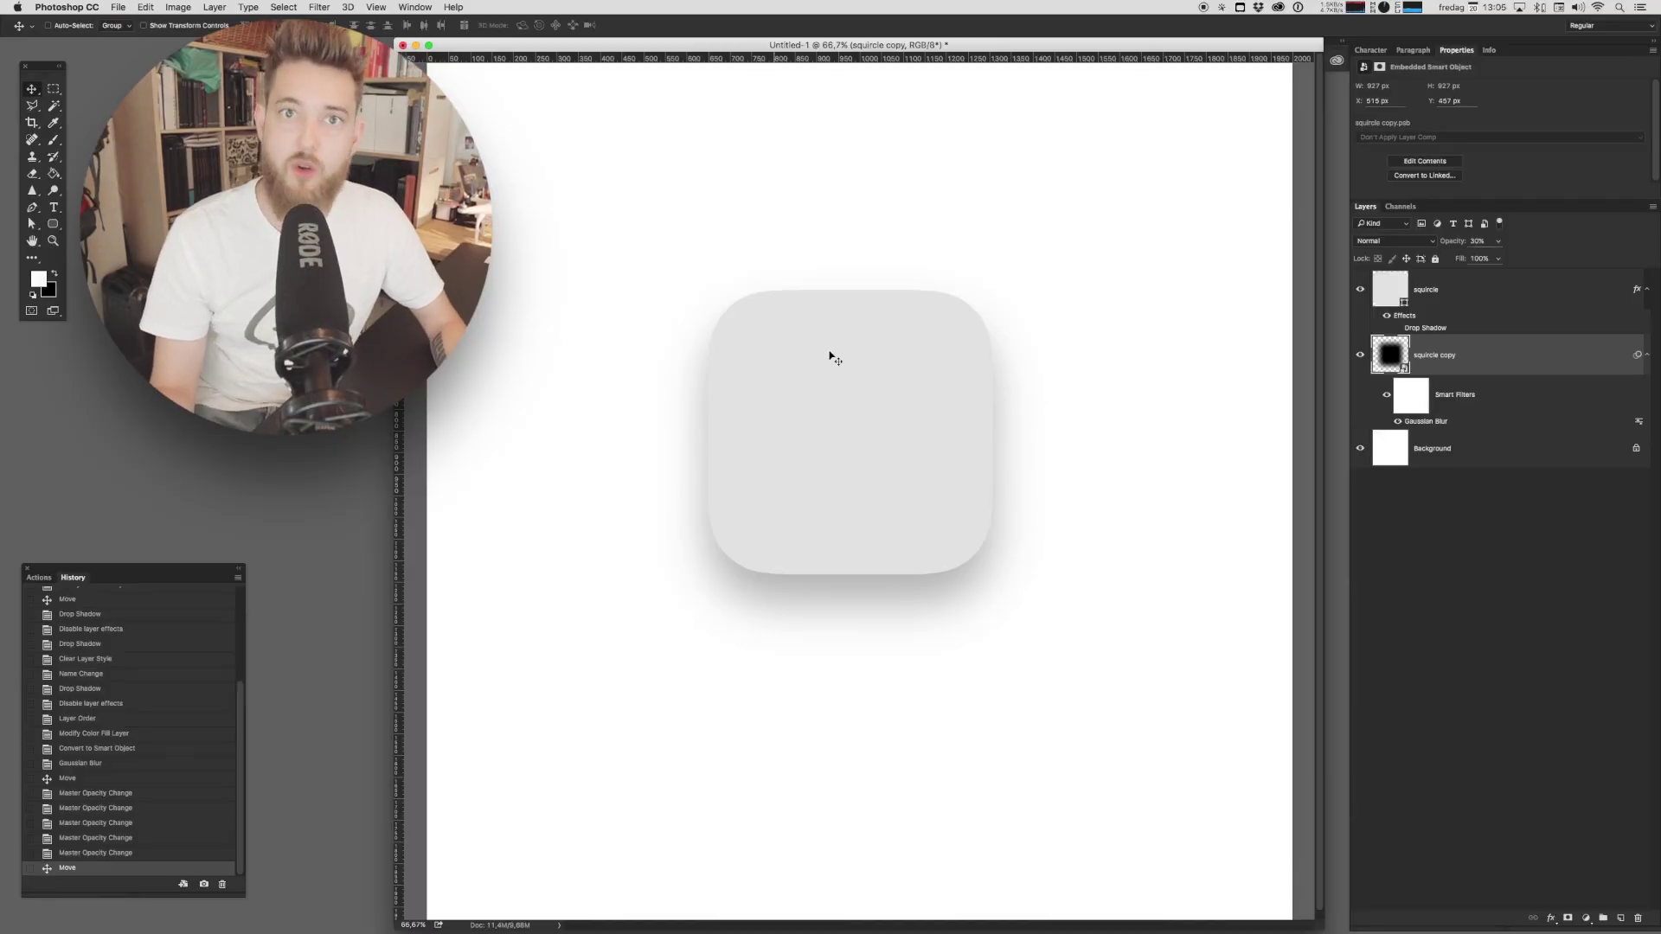
Re-enable the squircle's drop shadow and set size 22, distance 12, opacity 9%
key("v")
left_click(1442, 297)
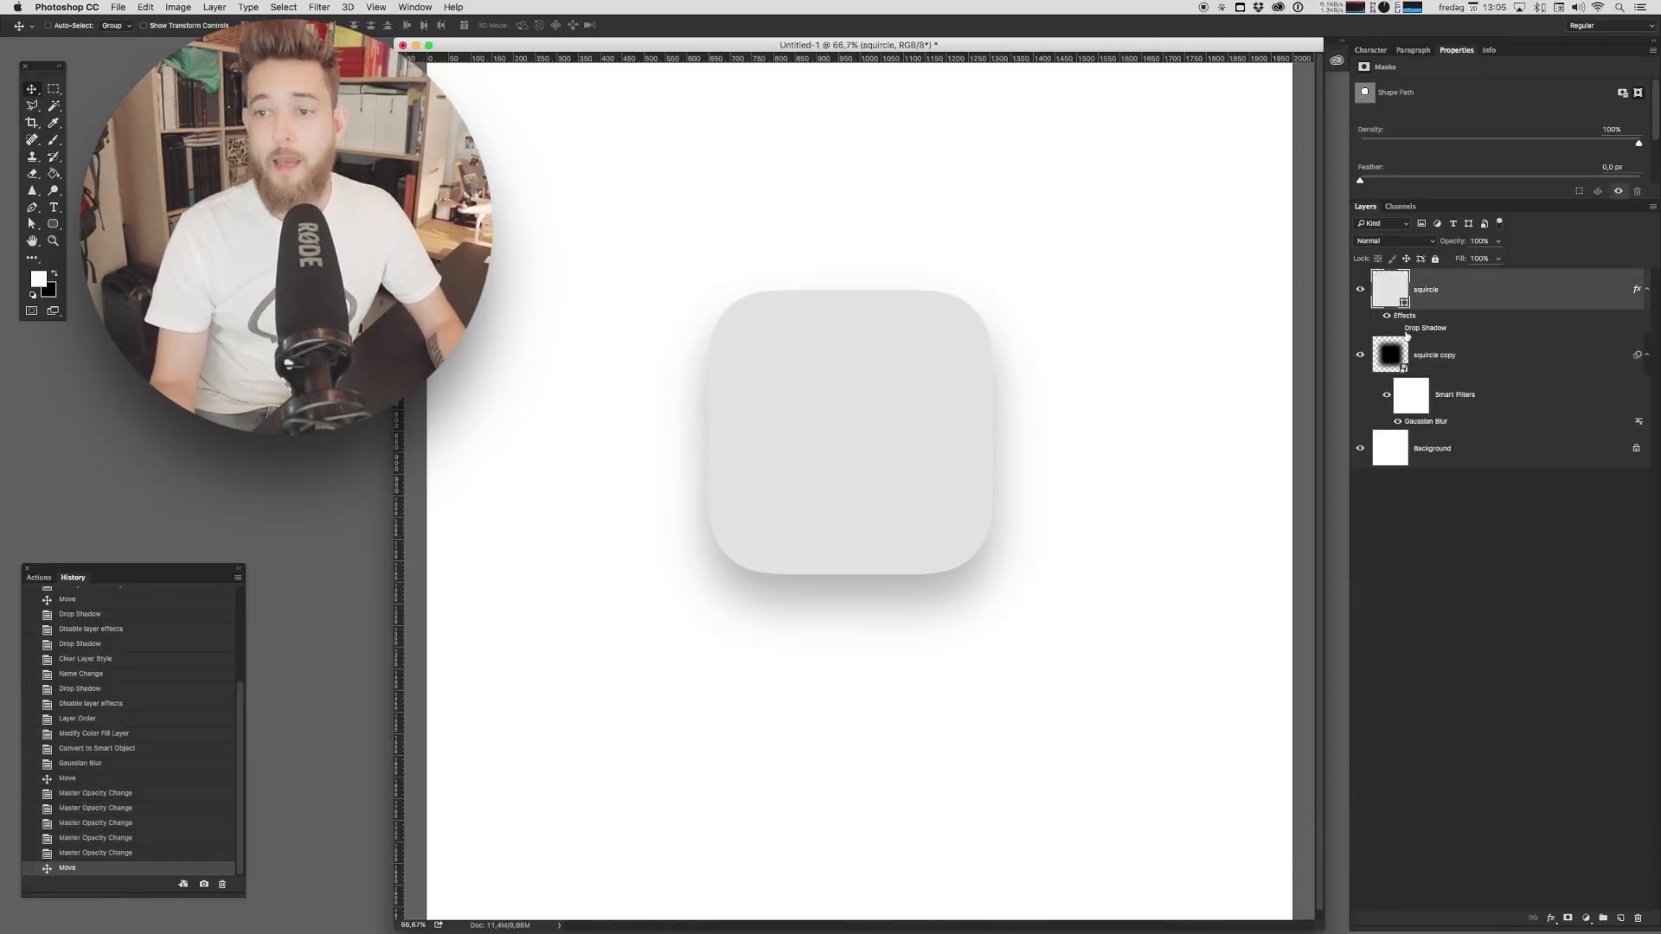
left_click(1398, 329)
double_click(1411, 329)
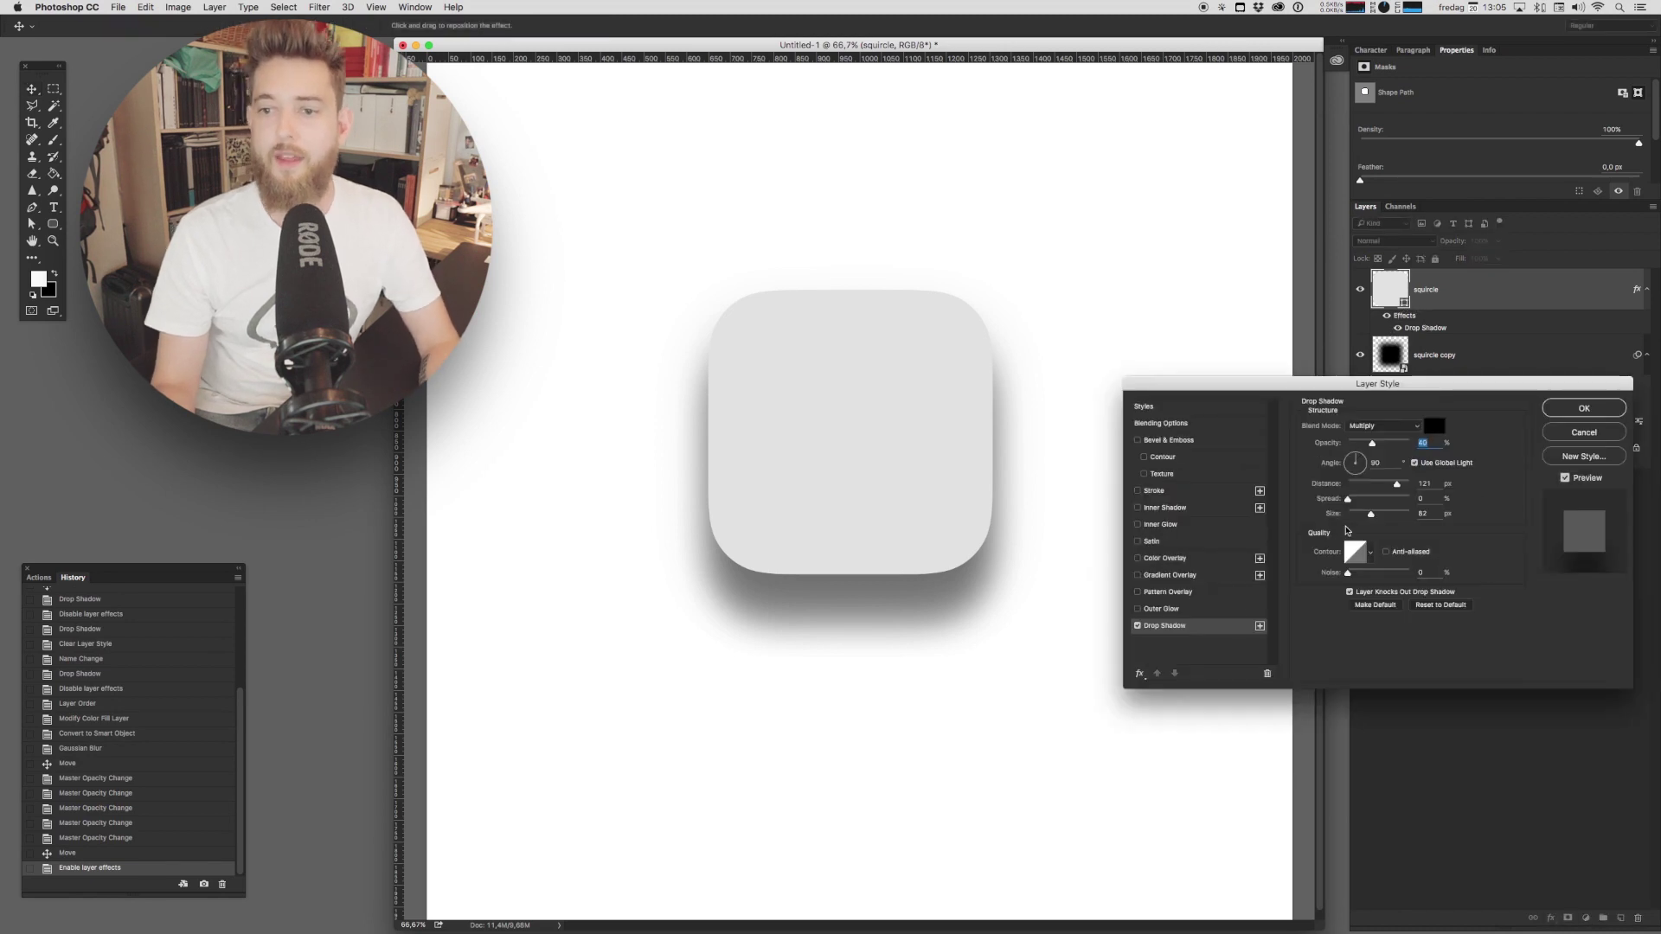
left_click(1438, 512)
key("shift+Down")
key("shift+Down")
key("shift+Down")
key("shift+Down")
key("shift+Down")
key("shift+Down")
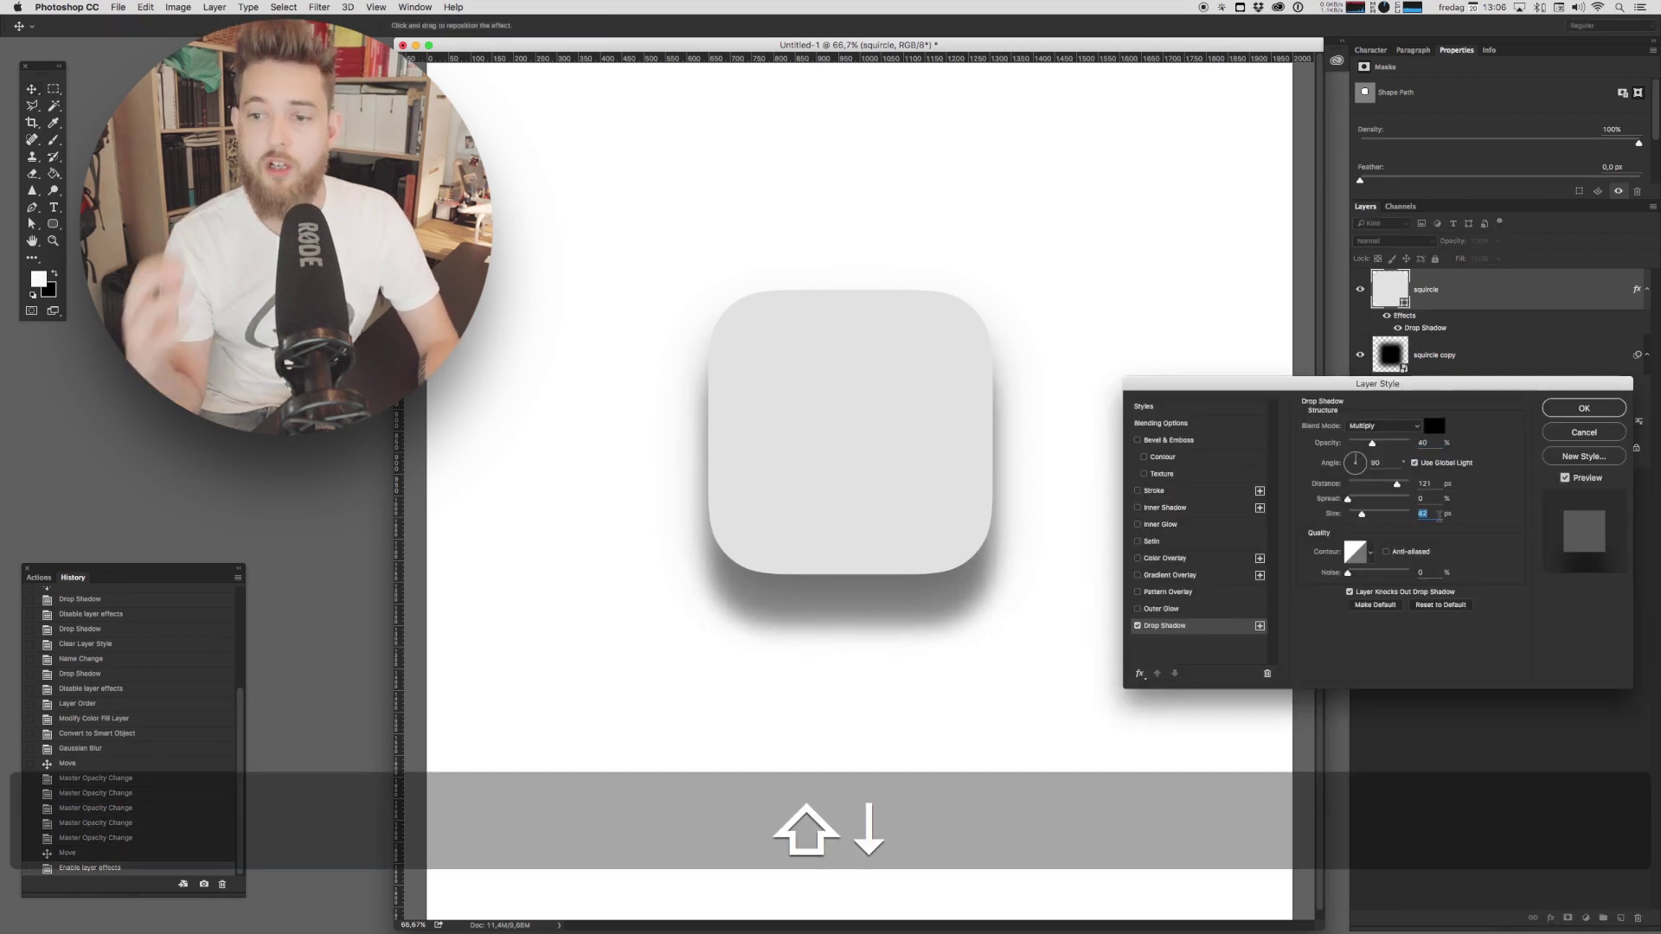
left_click_drag(1398, 486, 1355, 486)
left_click(1432, 443)
key("shift+Down")
key("shift+Down")
key("shift+Down")
key("shift+Down")
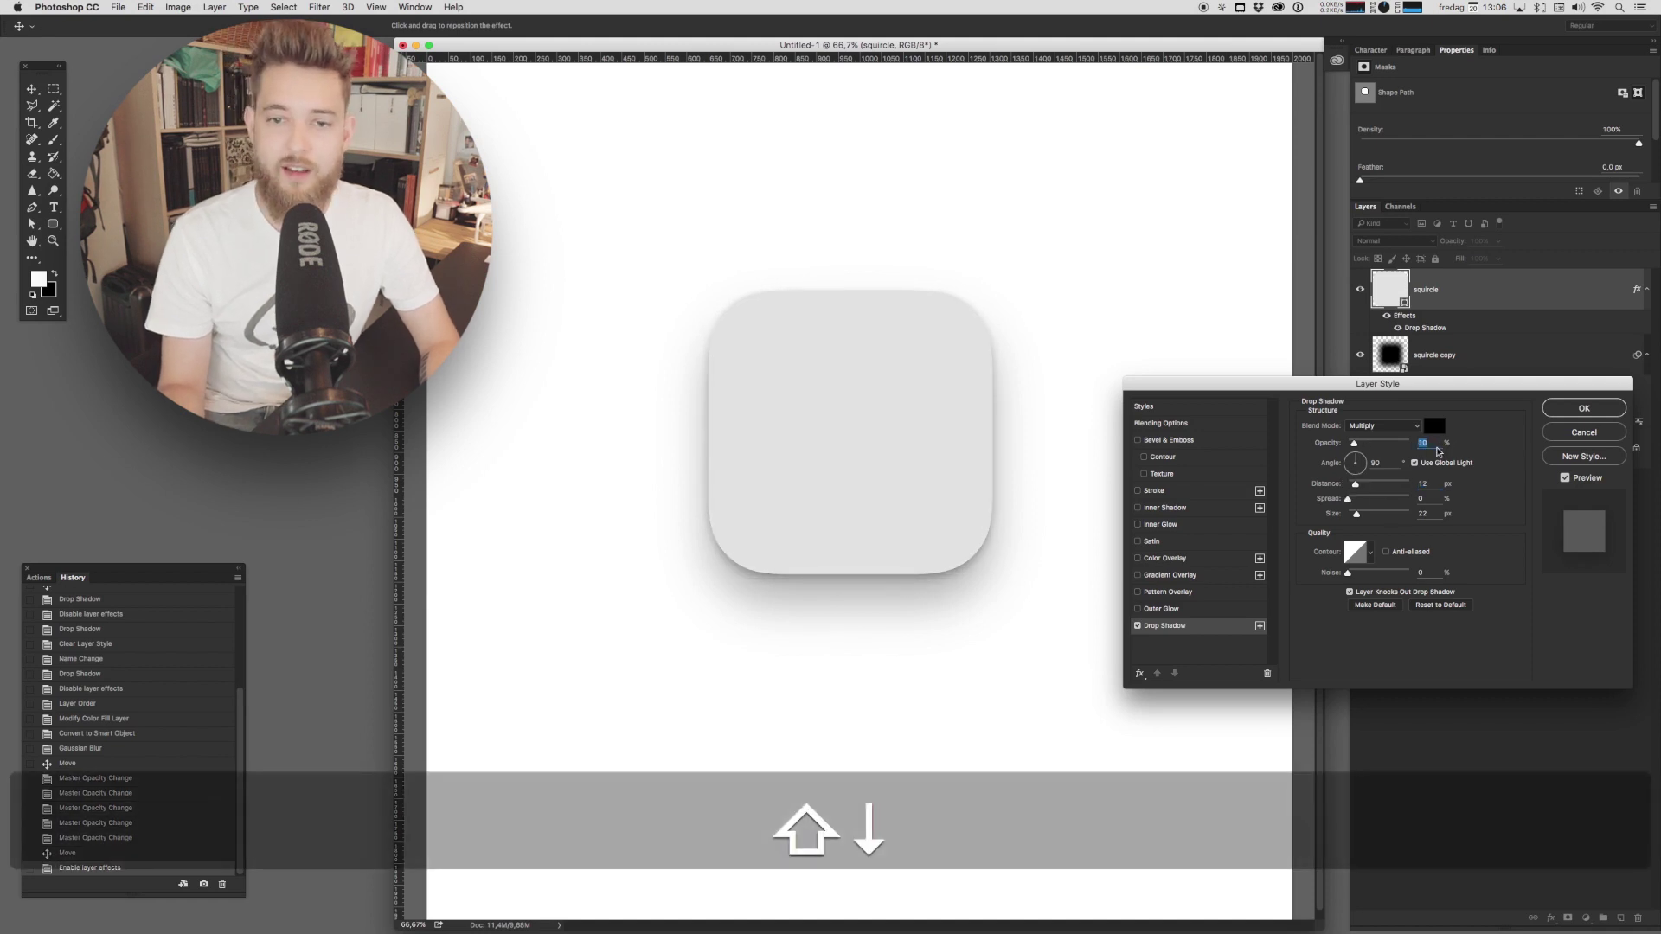
key("shift+Up")
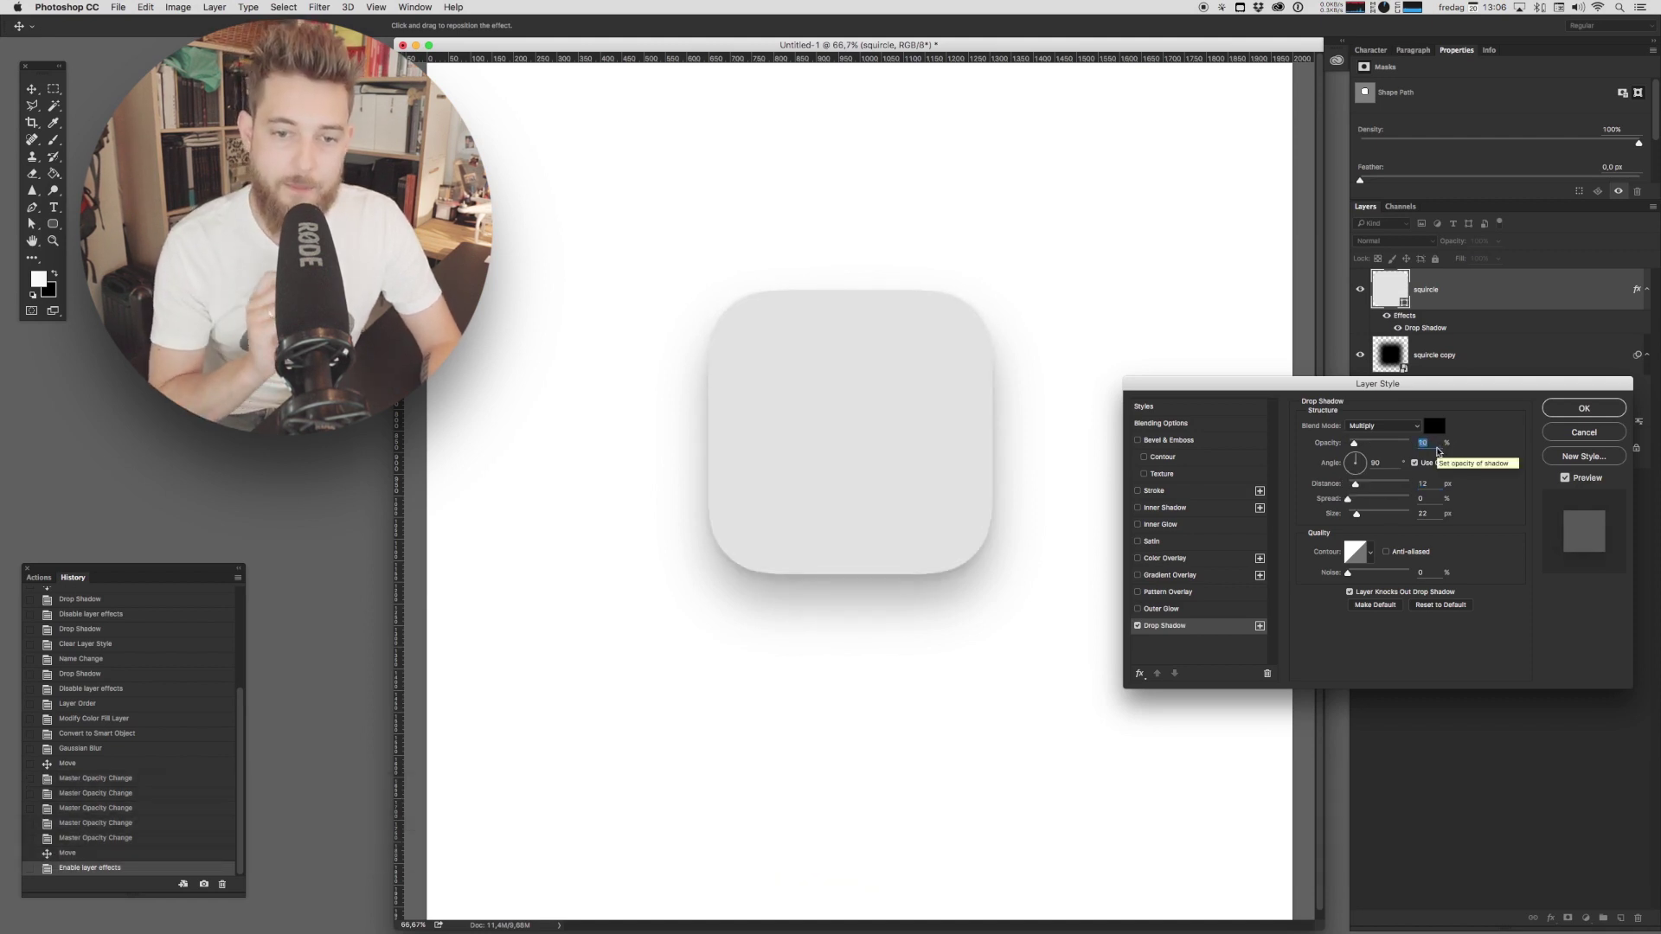
key("Down")
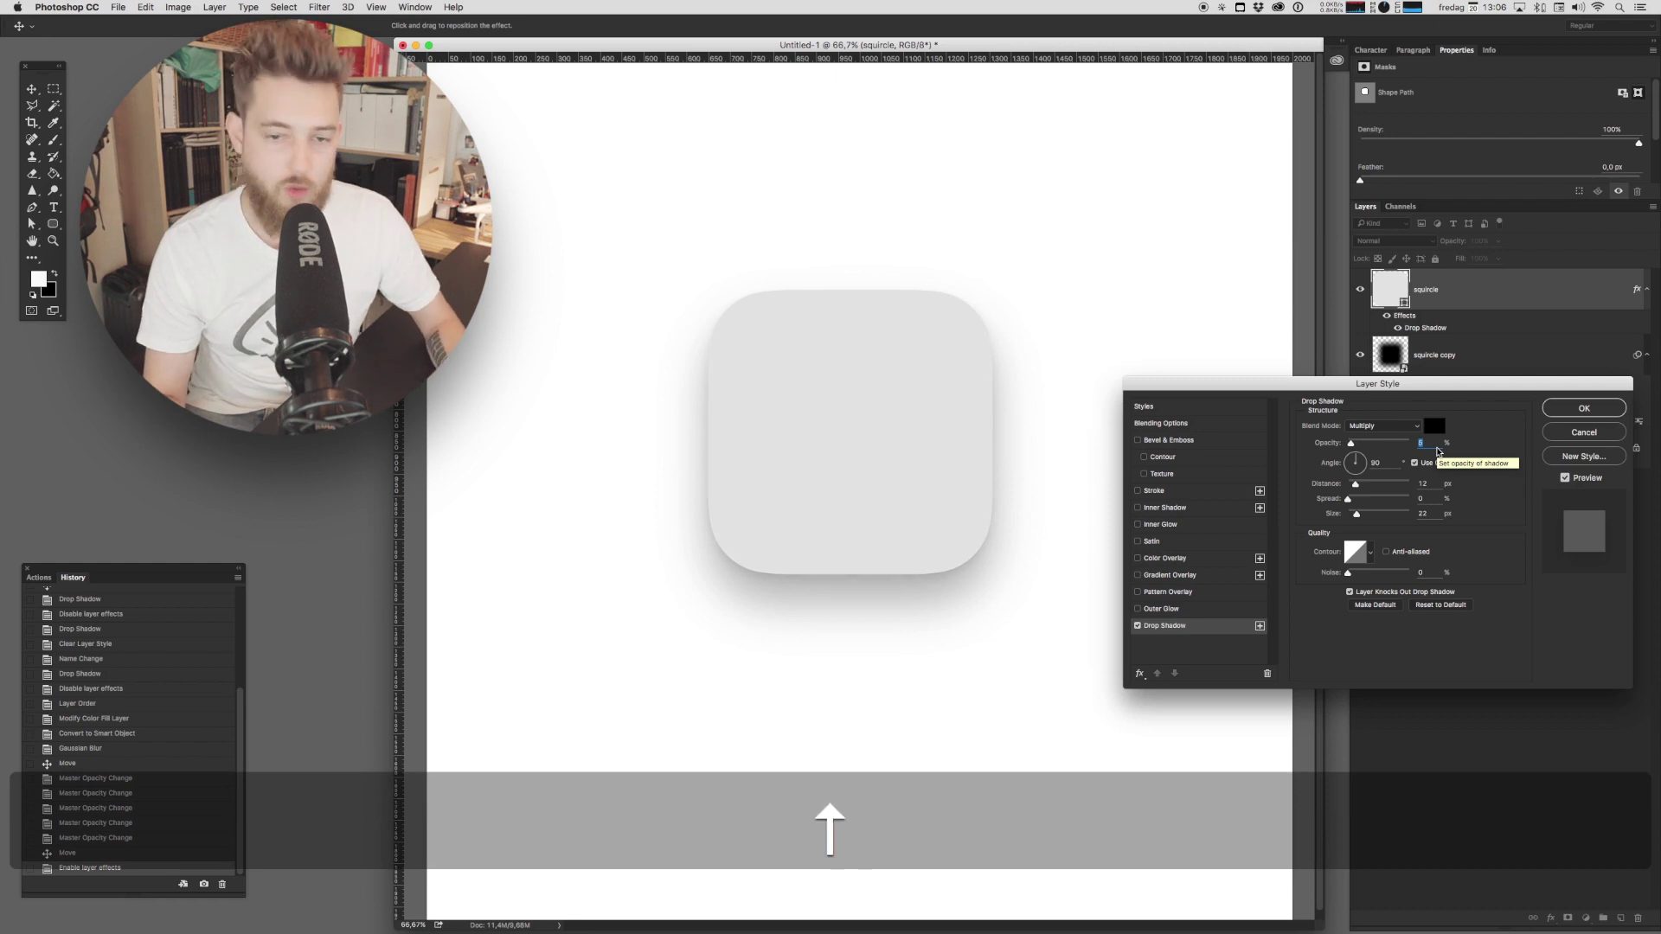
Apply the drop shadow, duplicate the blurred copy, and raise the new copy's blur to 70
left_click(1584, 408)
left_click_drag(1505, 356, 1510, 408)
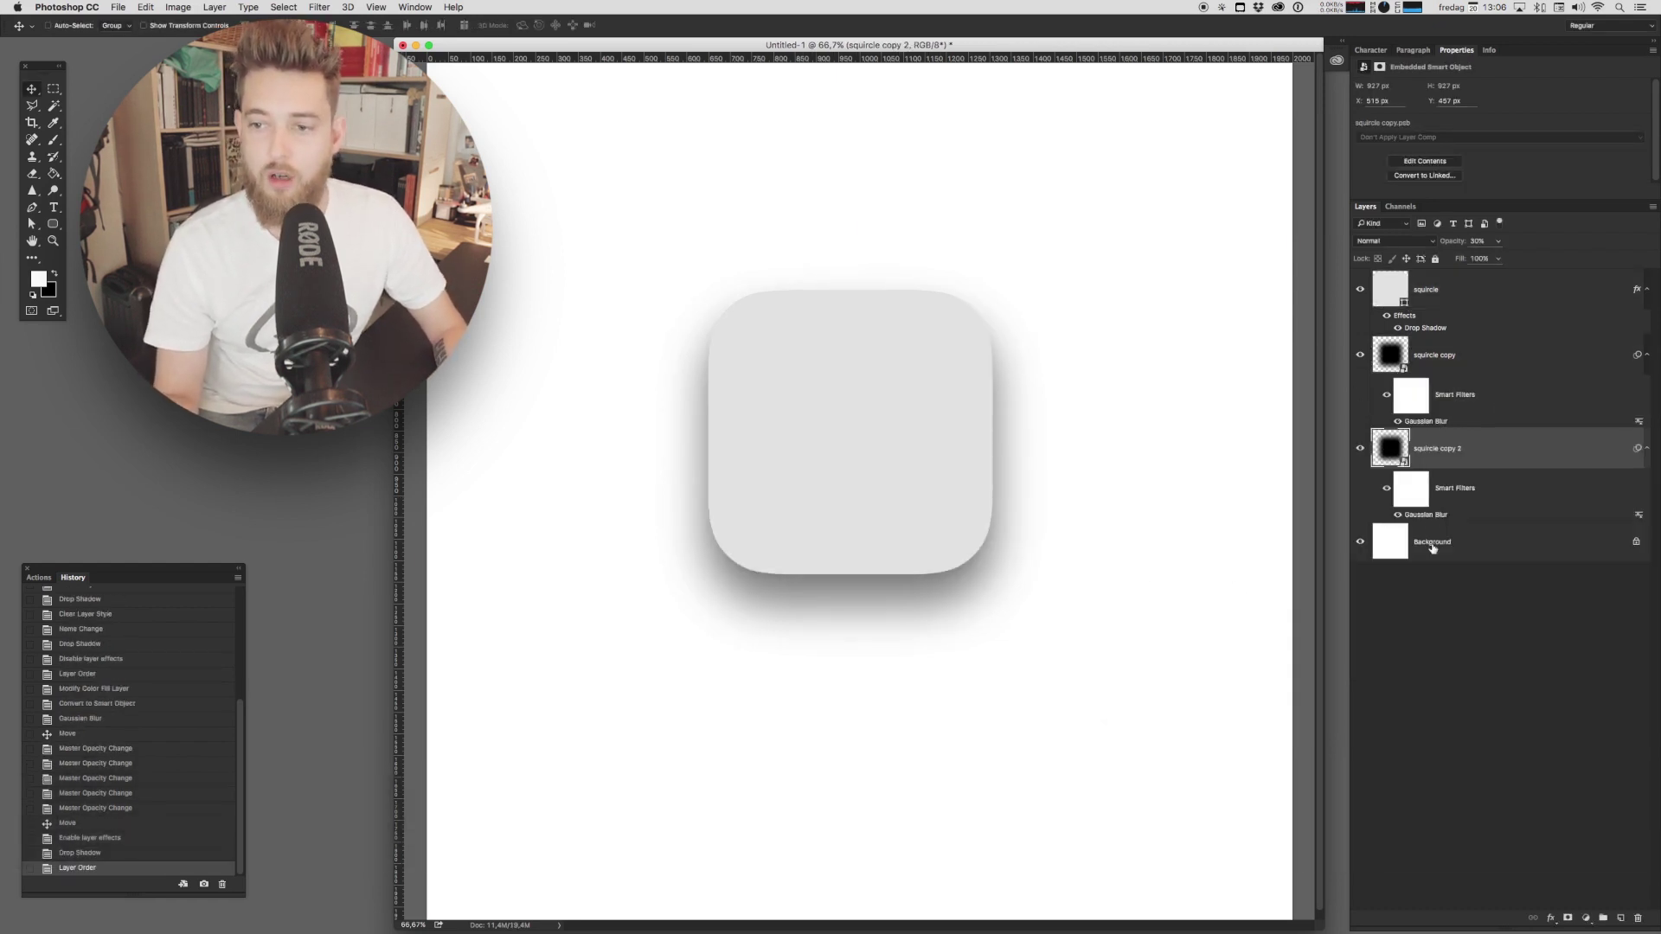
double_click(1428, 515)
type("70")
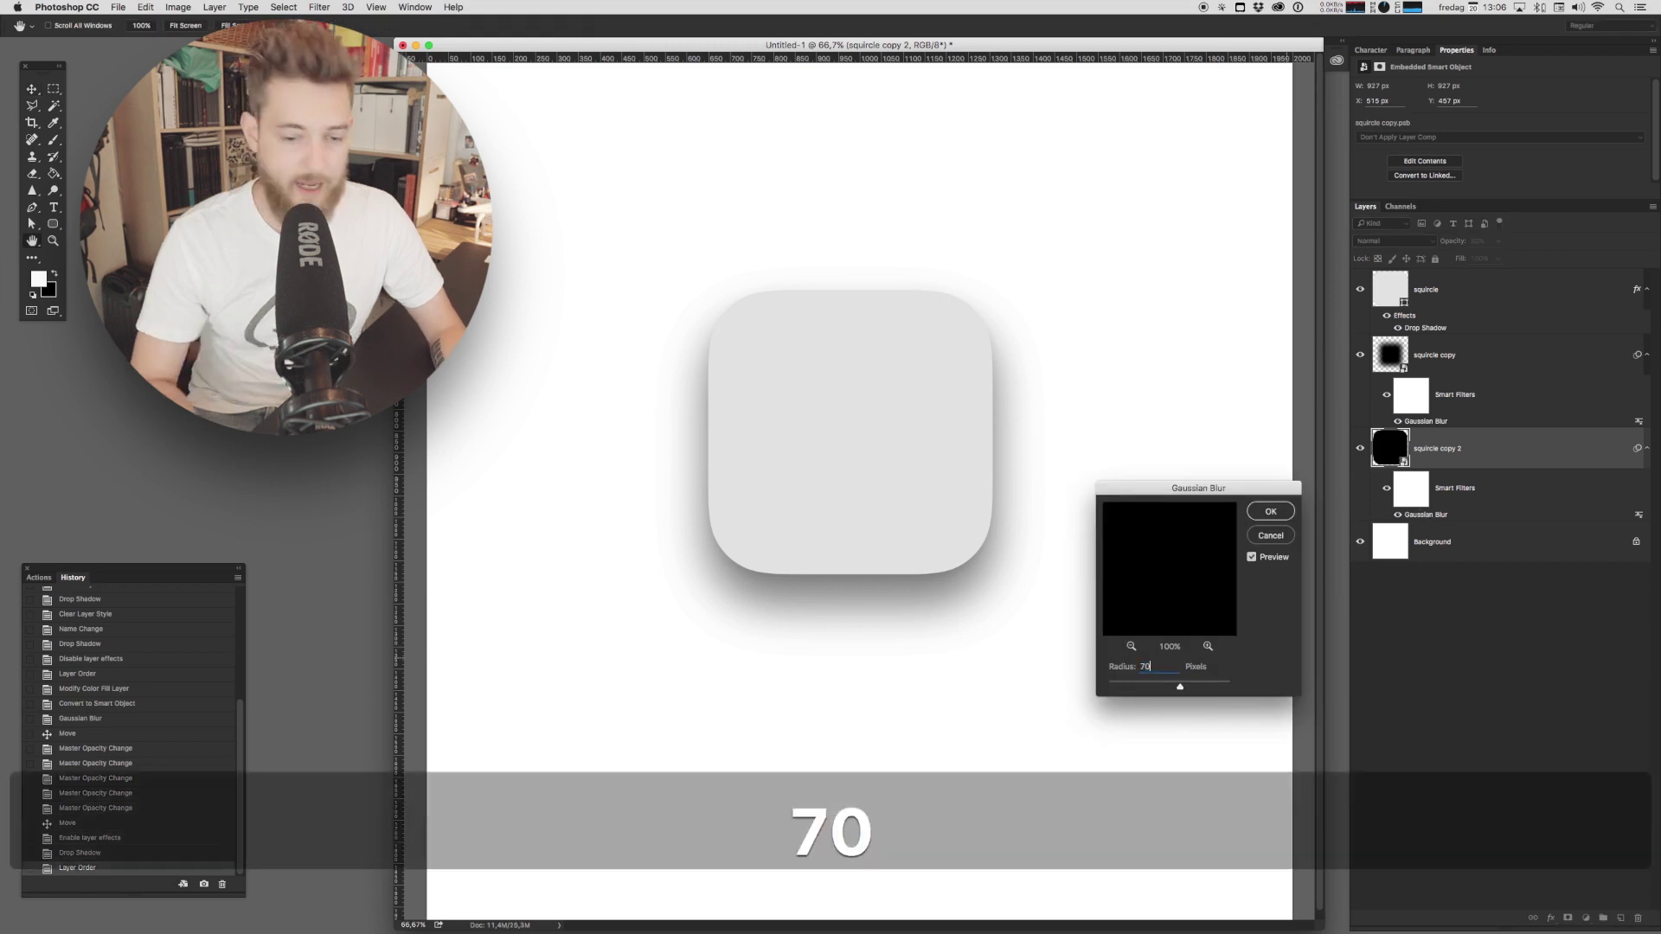
key("Return")
Scale squircle copy 2 larger and re-centre it behind the squircle
key("v")
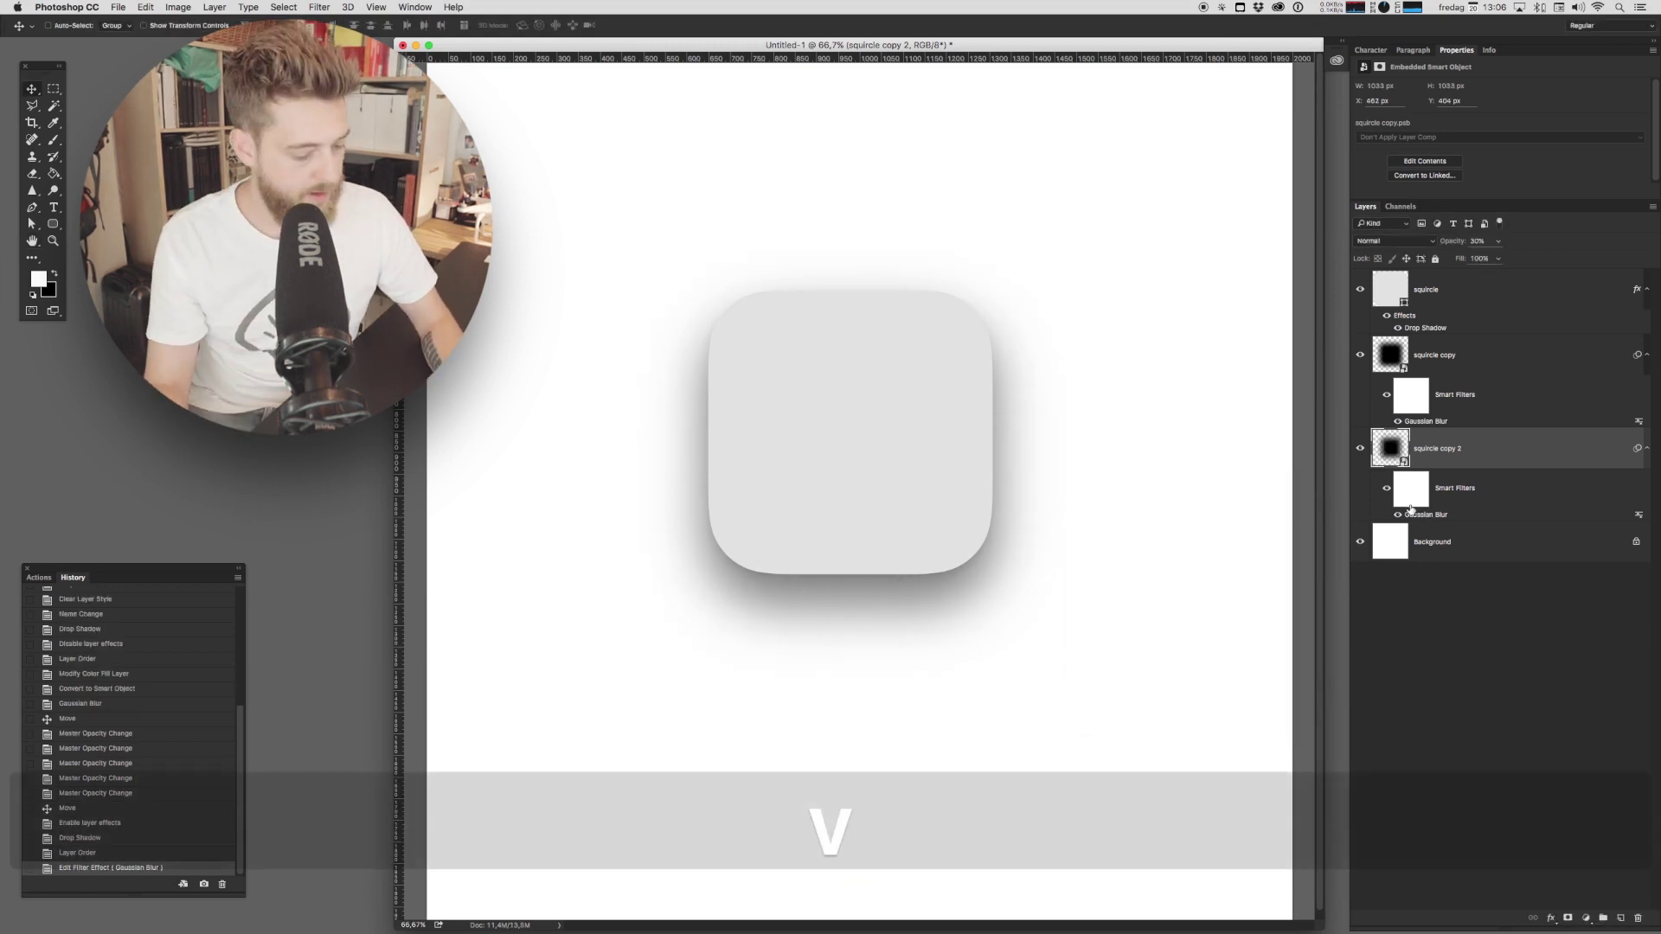
key("ctrl+t")
left_click_drag(707, 604, 660, 639)
left_click_drag(855, 519, 904, 457)
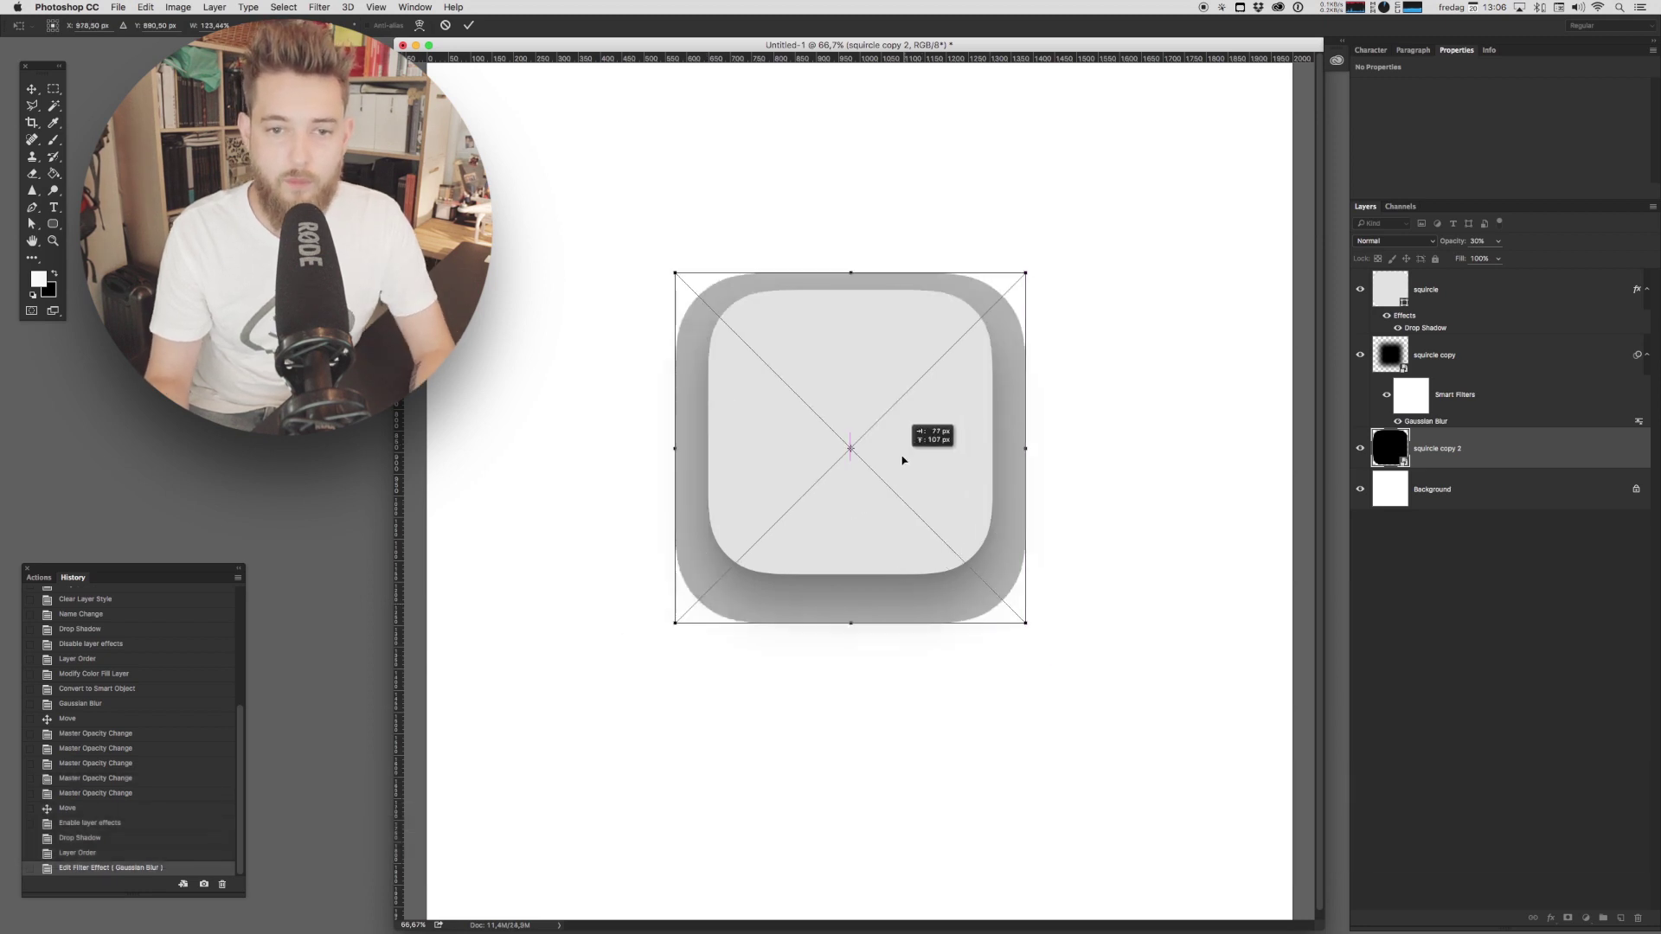
key("Return")
Fade the larger shadow to about 11% opacity and nudge it up 9 px
key("v")
key("2")
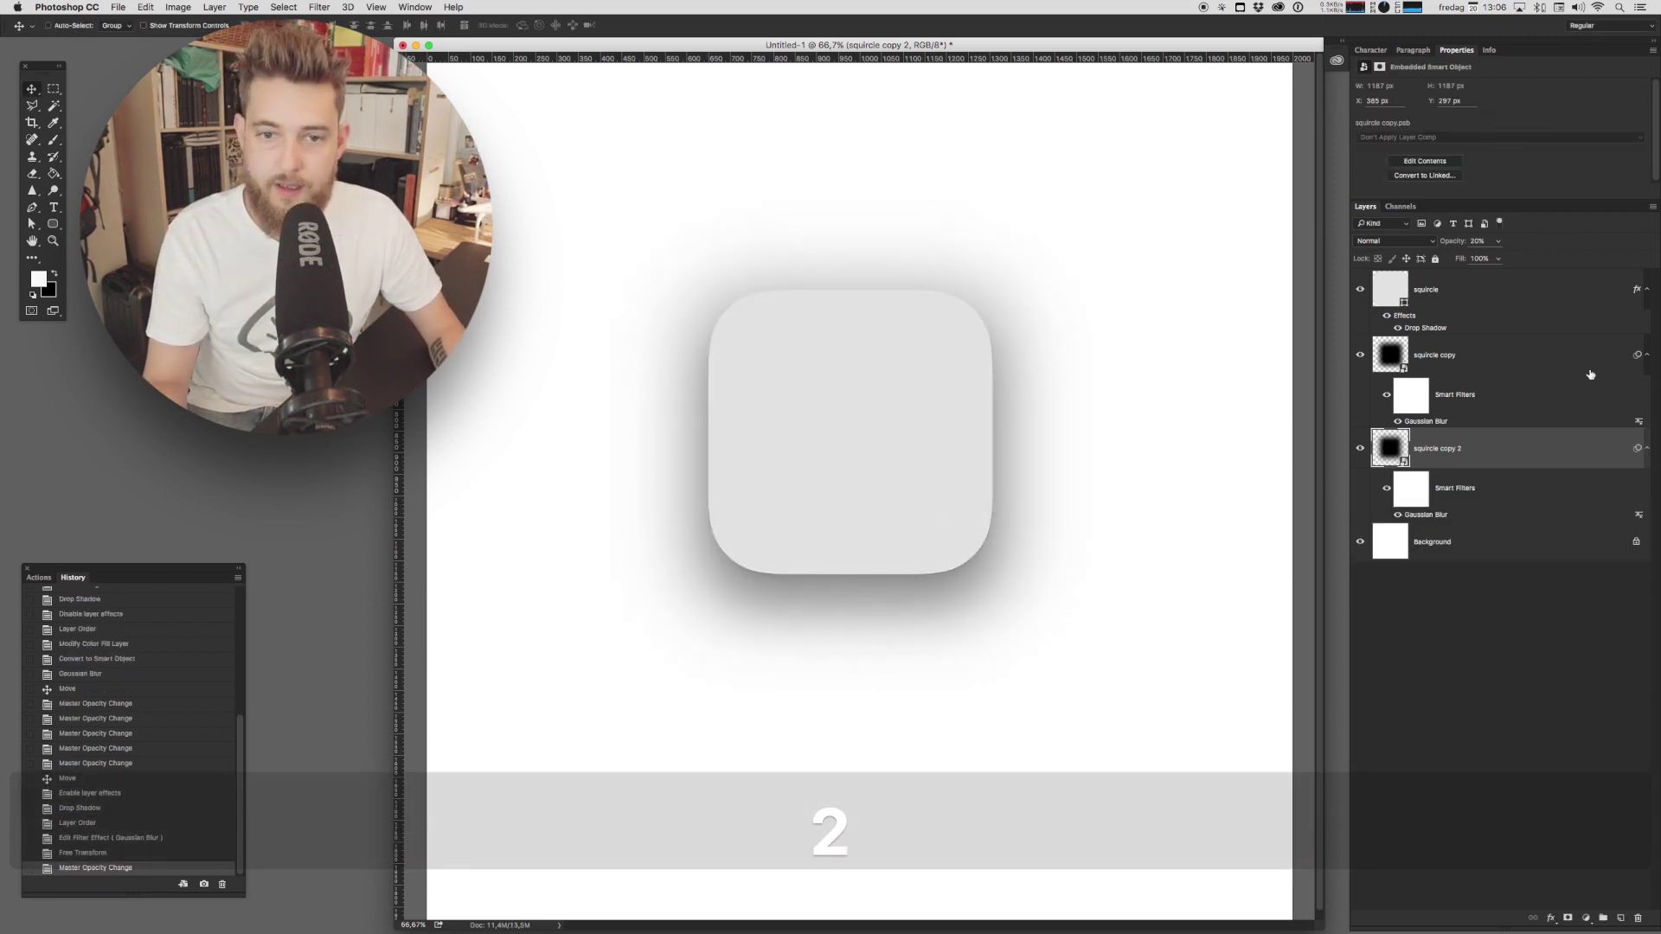
left_click_drag(1497, 251, 1489, 259)
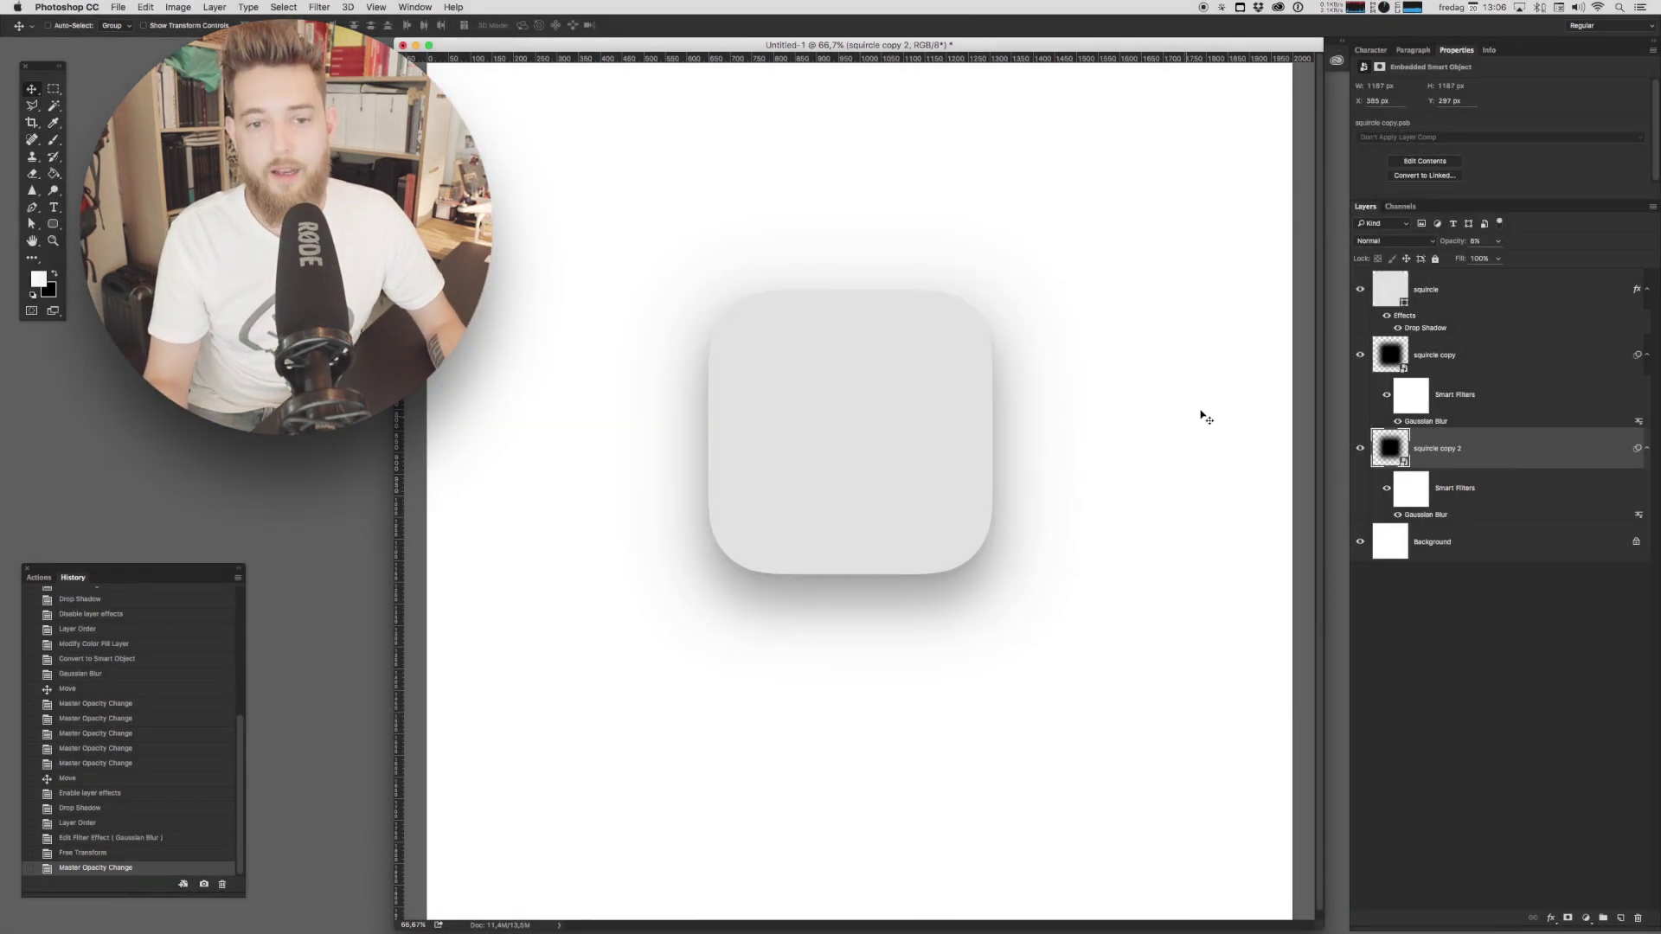
key("v")
left_click_drag(935, 507, 1019, 427)
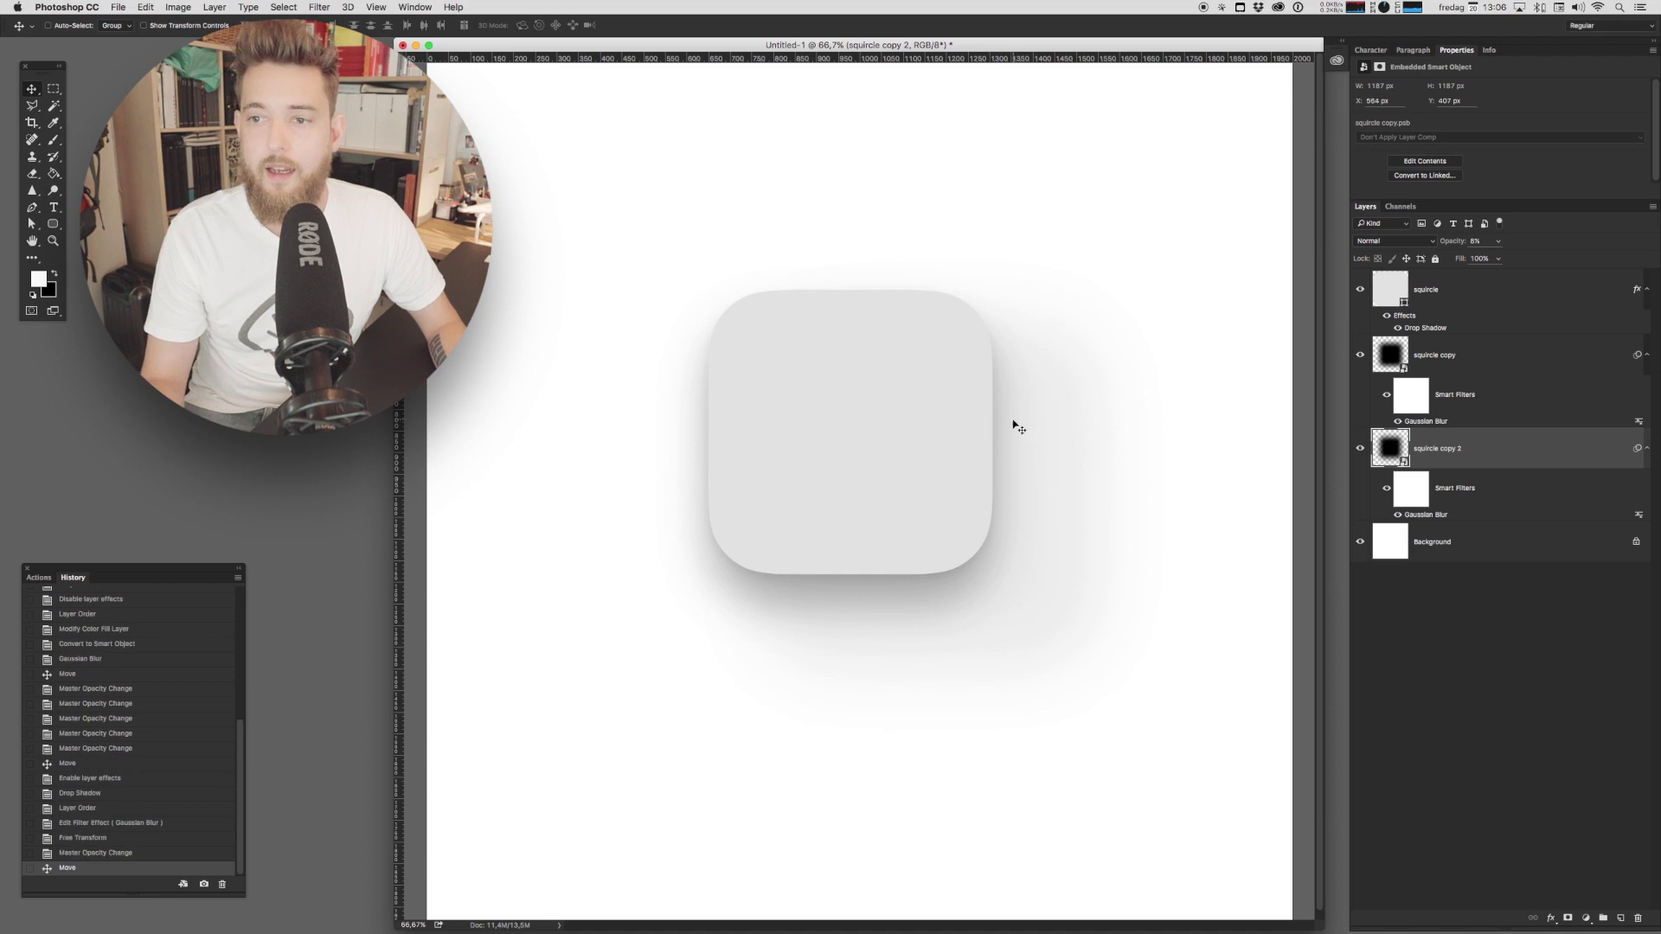
Add a new layer clipped to the squircle and paint soft white light across its top
left_click(1523, 290, "shift")
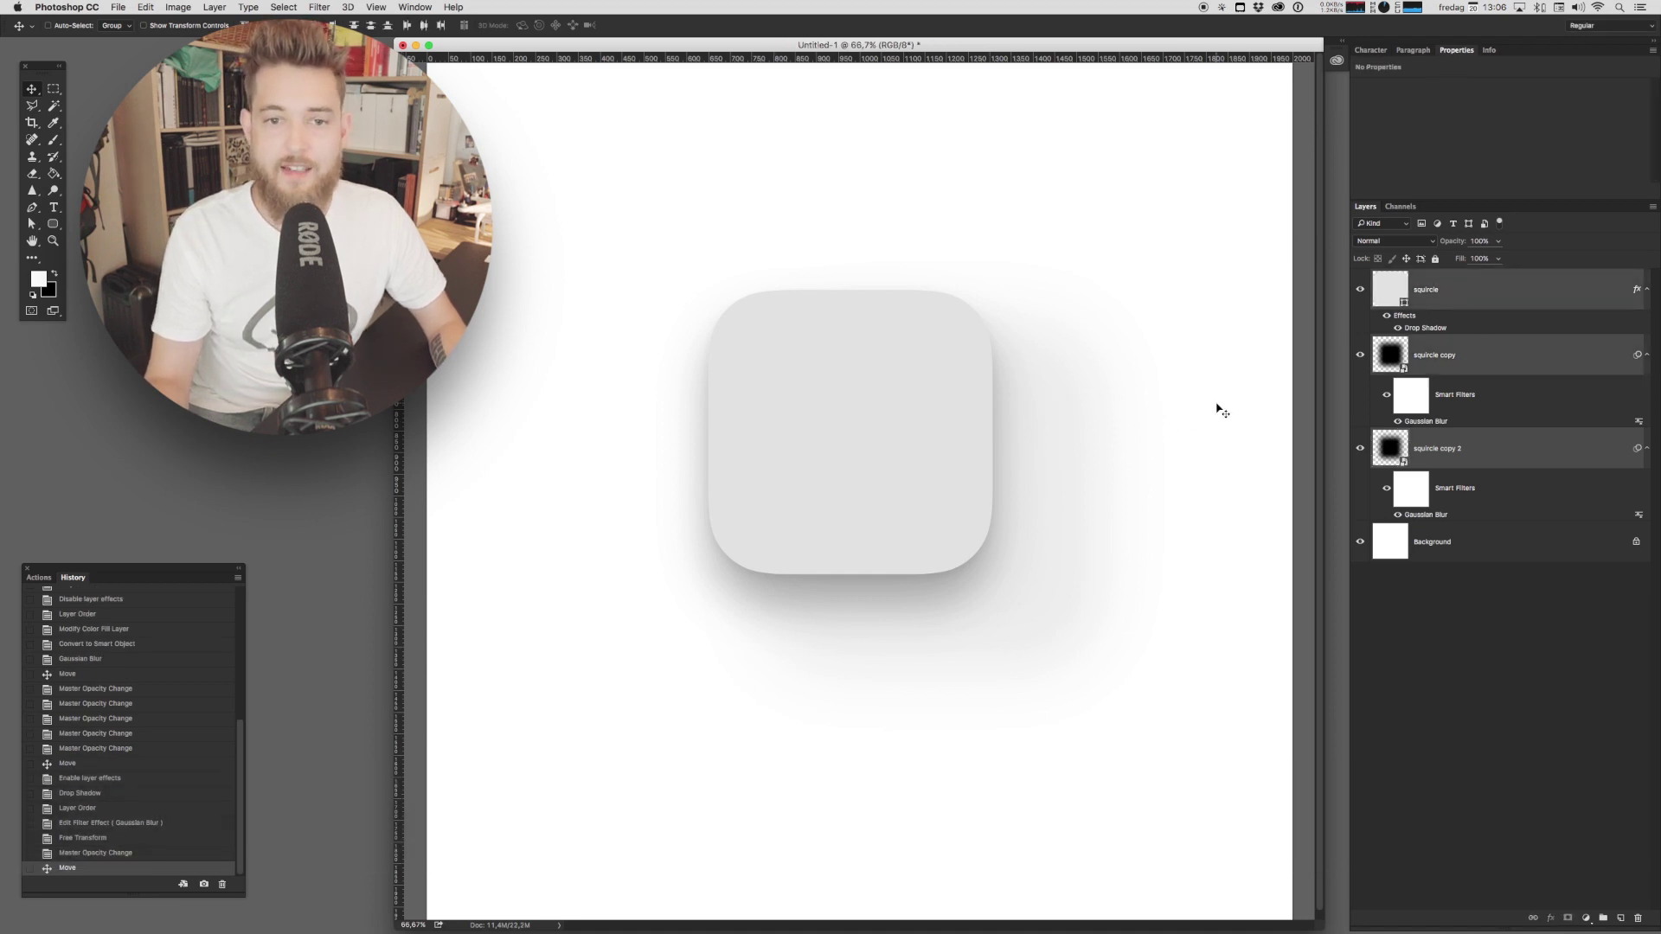
left_click(1511, 289)
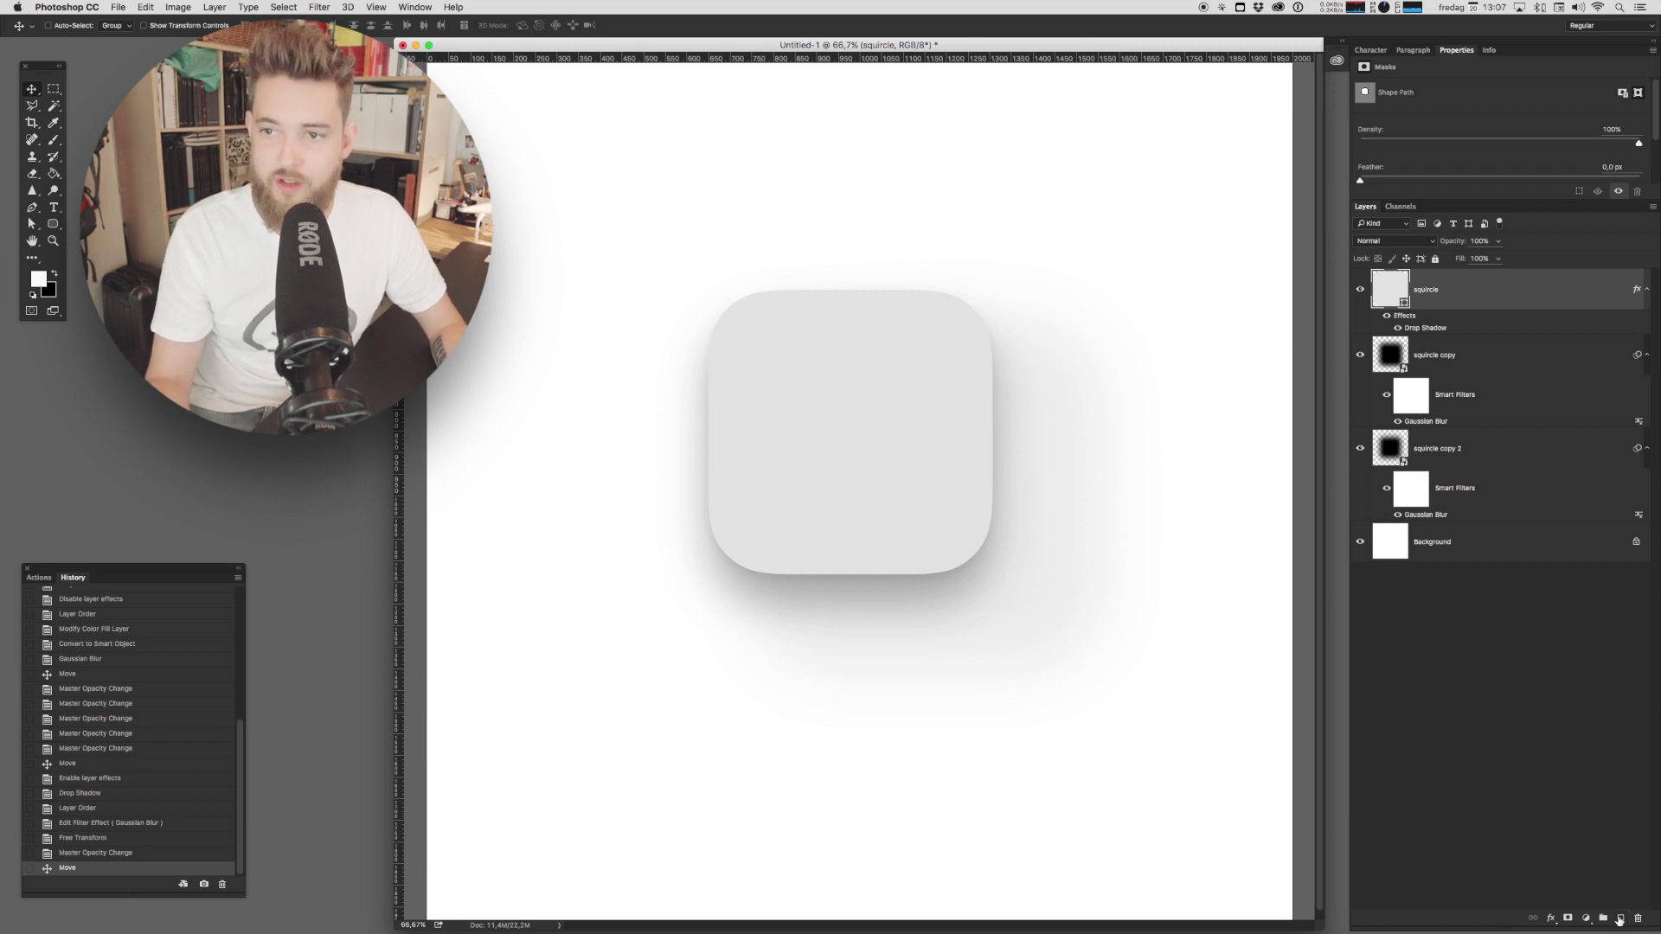
left_click(1588, 917)
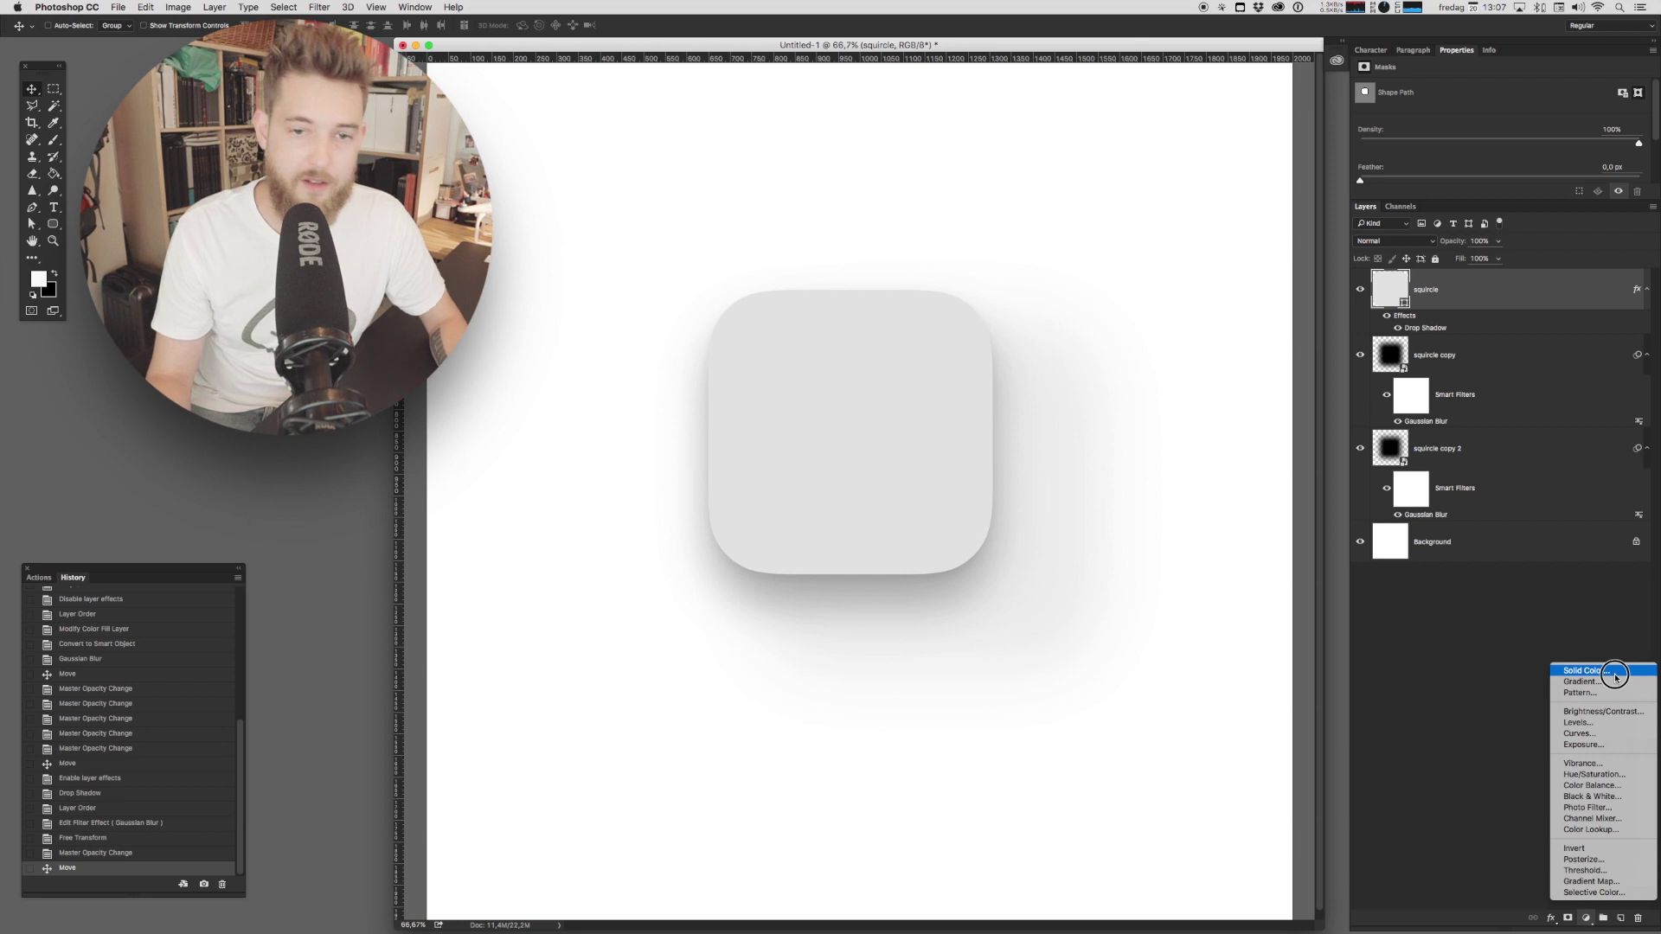
left_click(1486, 404)
left_click(1638, 919)
key("b")
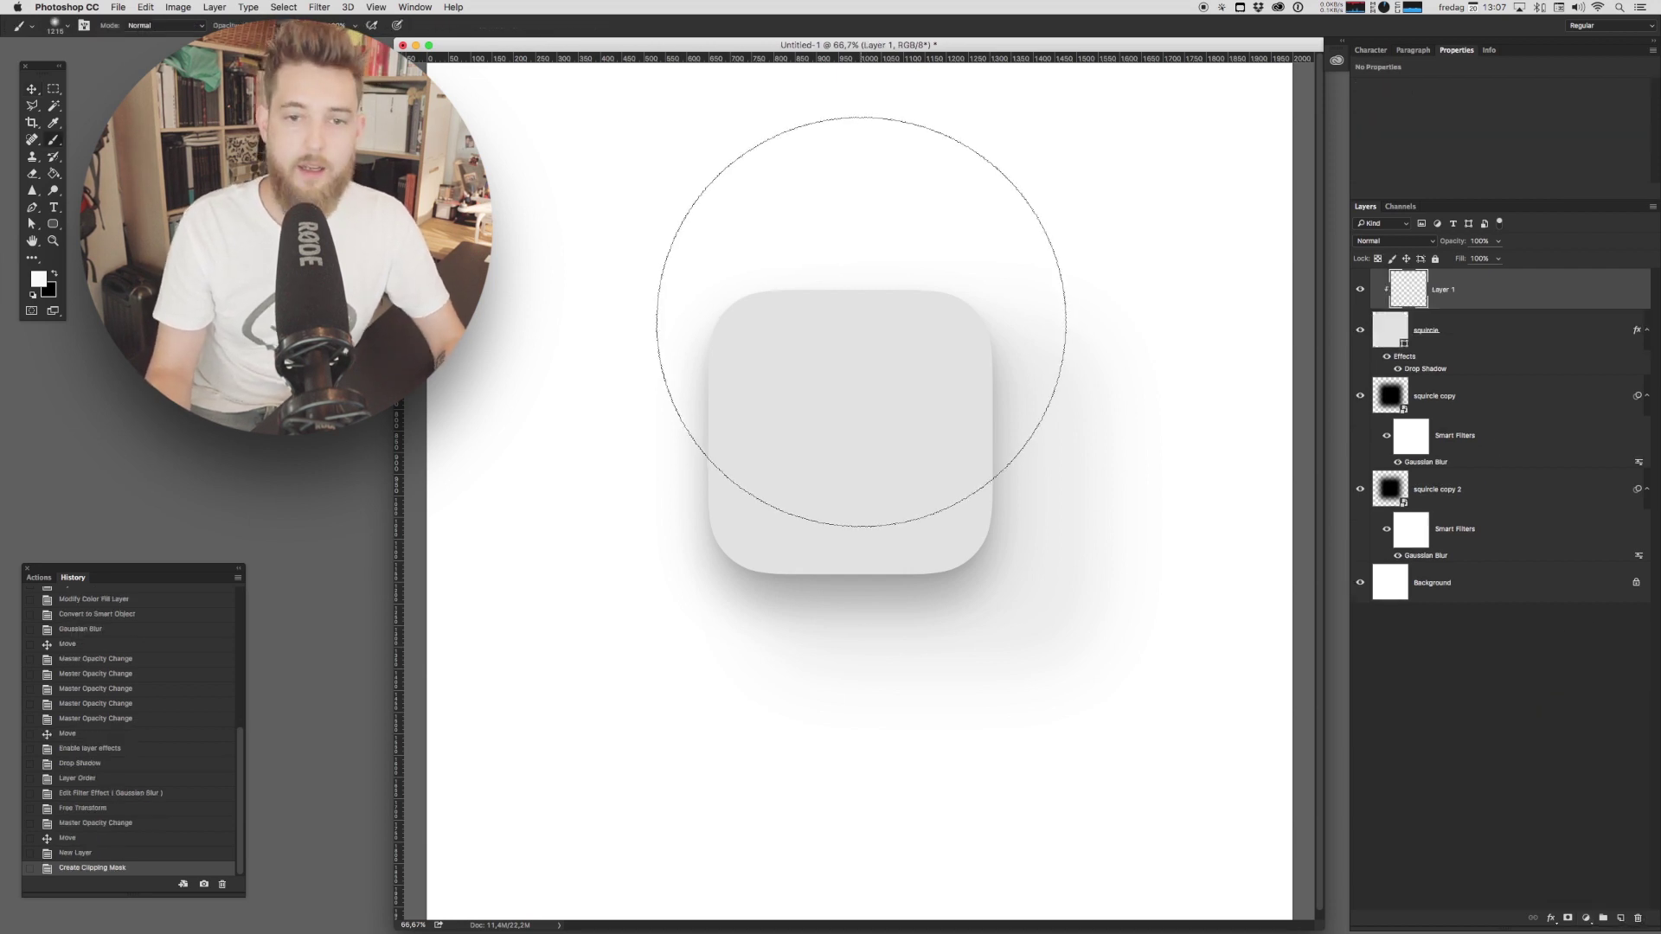
key("super+alt+g")
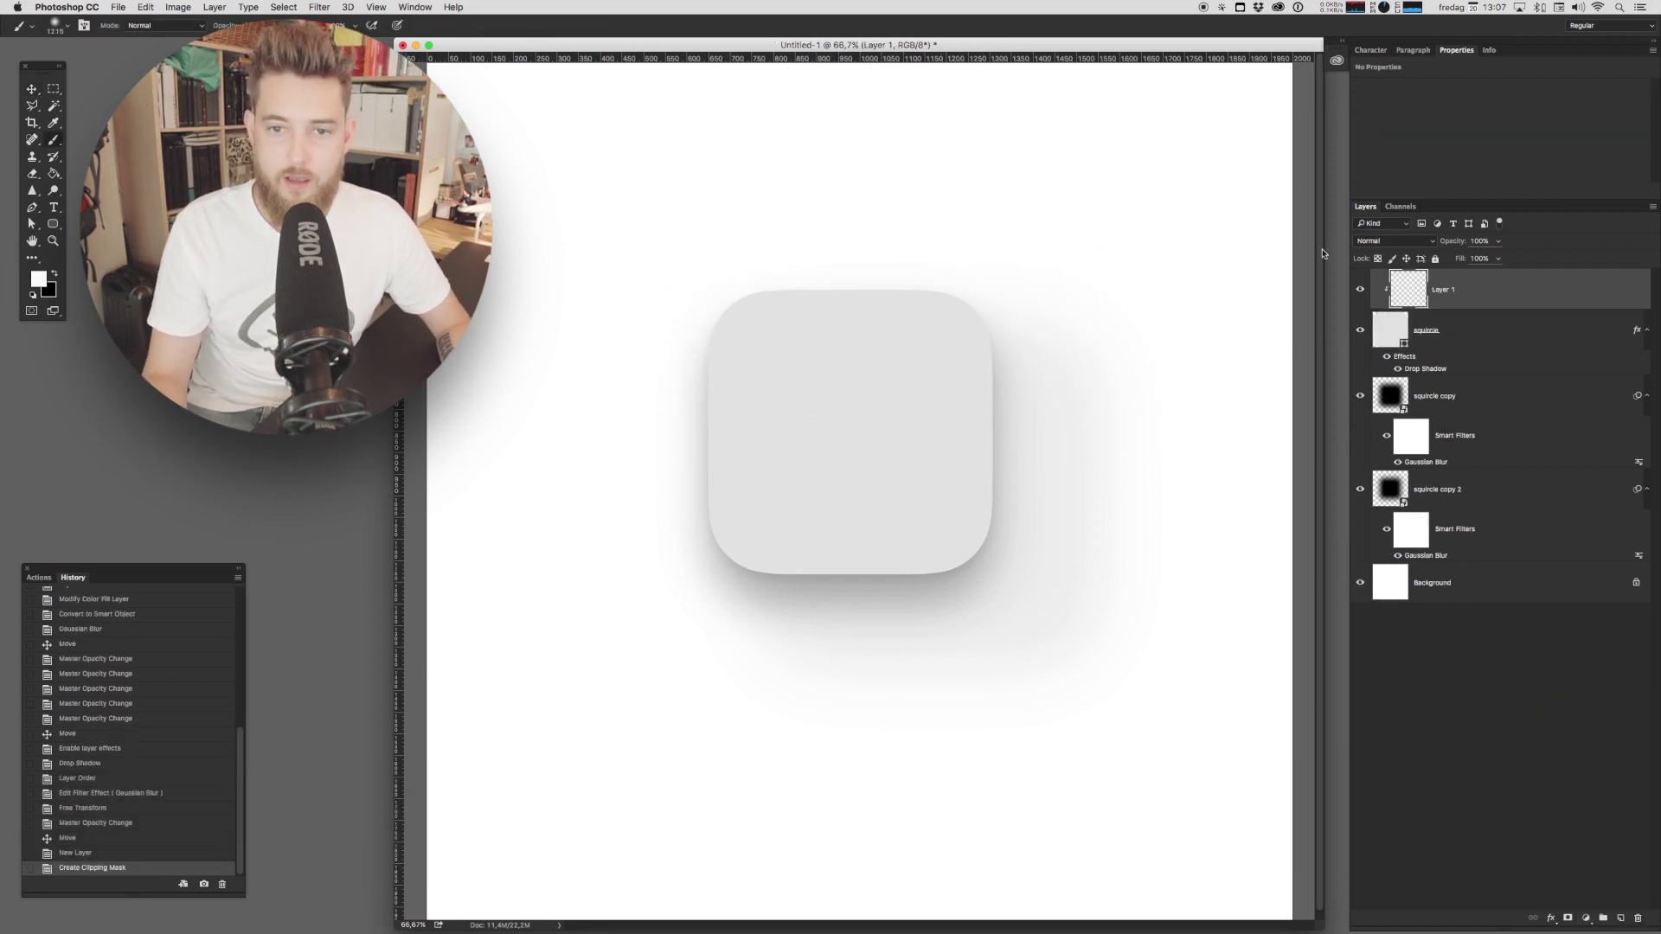
mouse_move(849, 222)
left_mouse_down()
mouse_move(883, 167)
mouse_move(1186, 278)
left_mouse_up()
key("a")
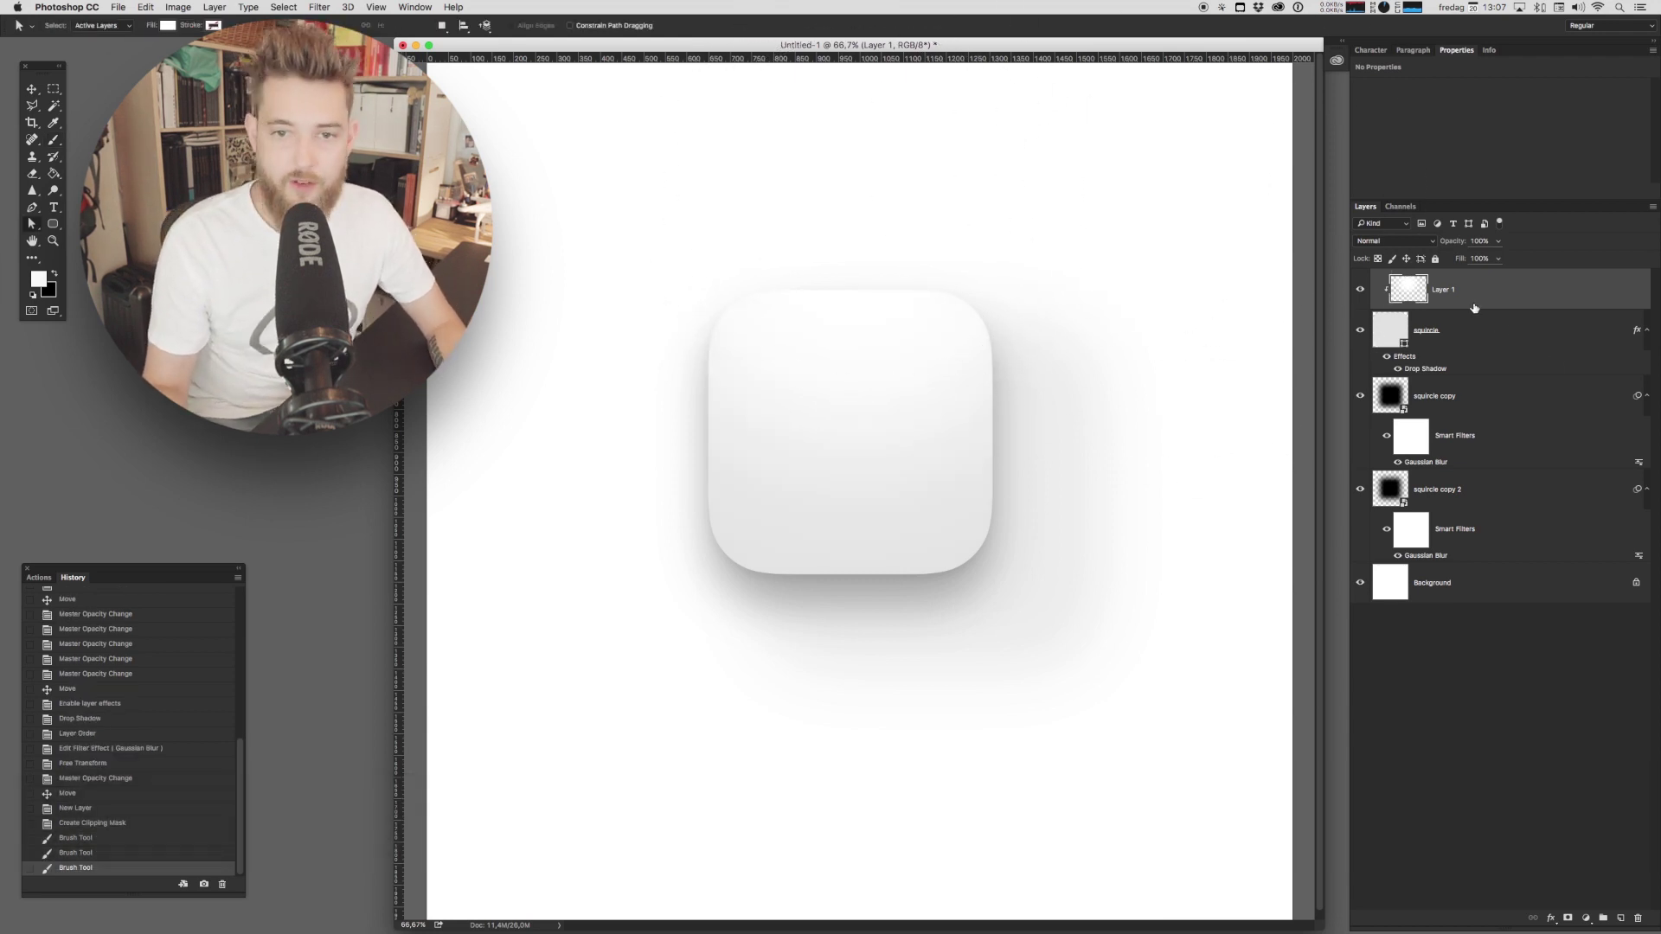
left_click(1471, 332)
left_click(1398, 369)
left_click(1398, 370)
left_click(1398, 369)
left_click(1398, 369)
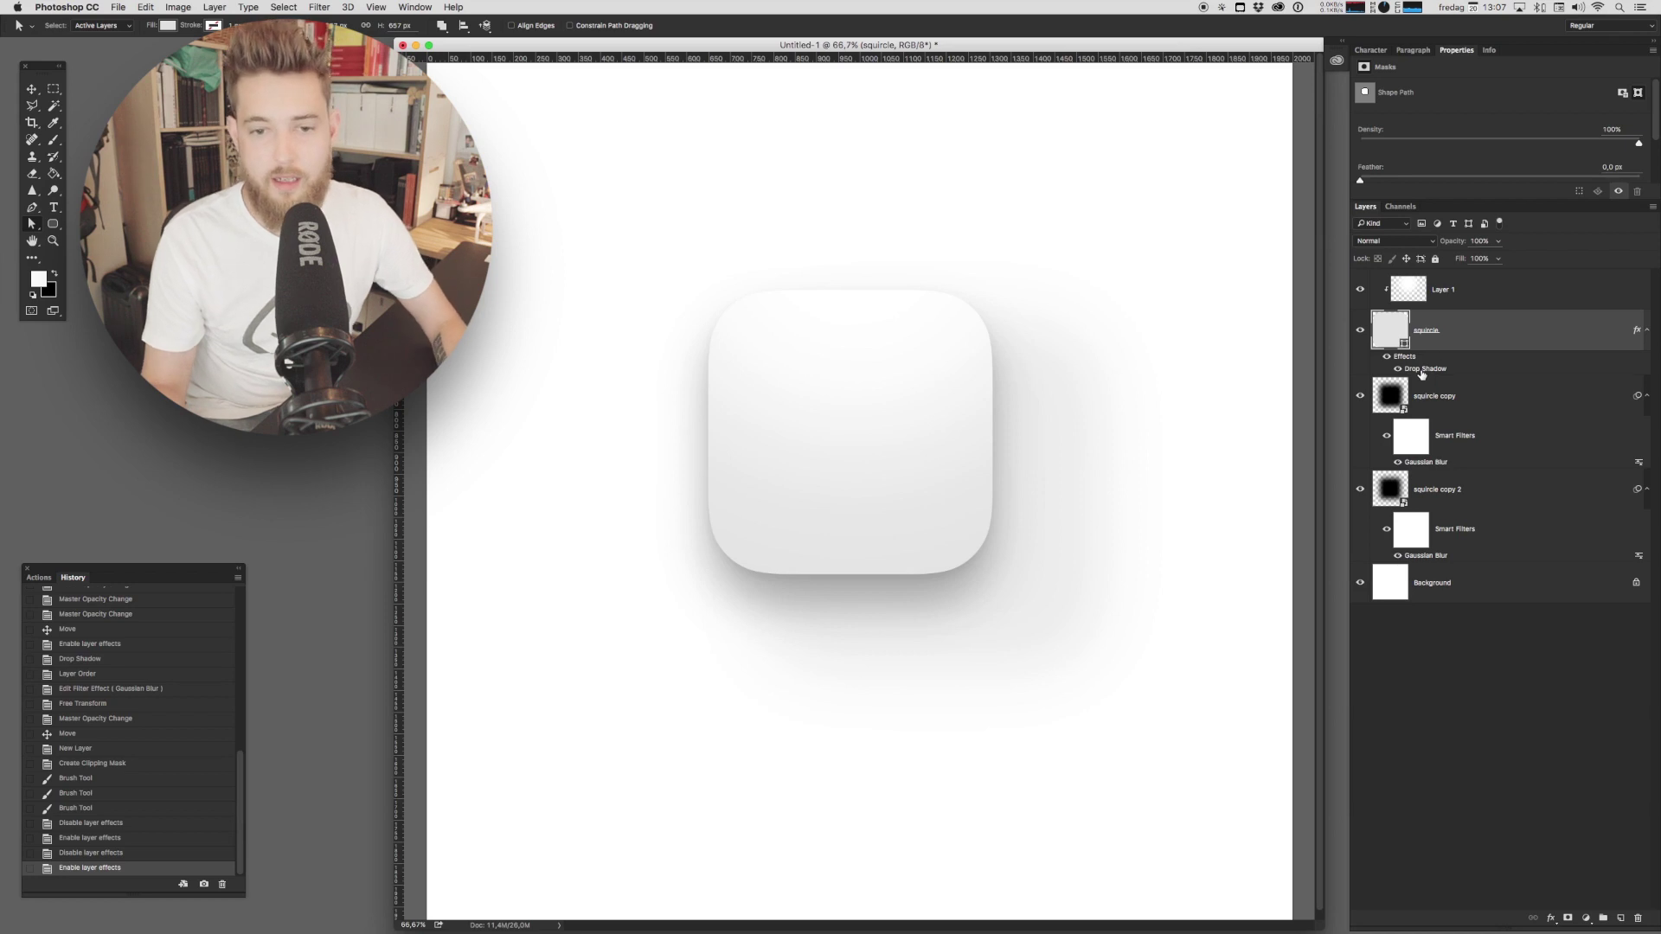
double_click(1421, 370)
left_click(1562, 407)
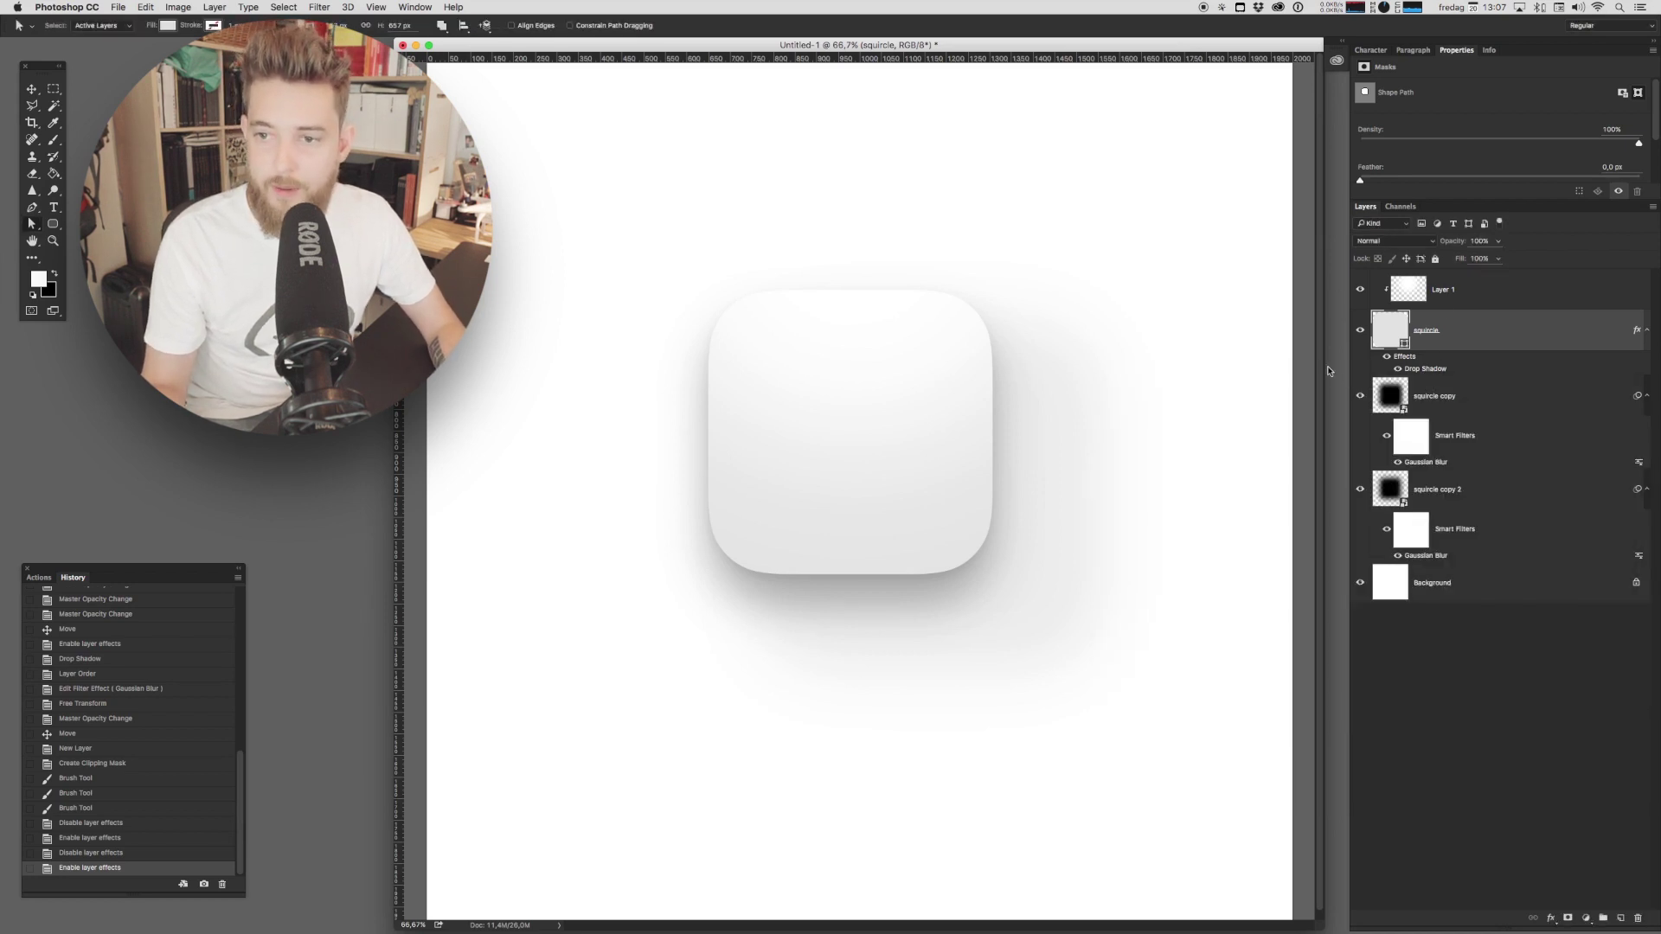
key("super+z")
left_click(1398, 370)
left_click(1398, 369)
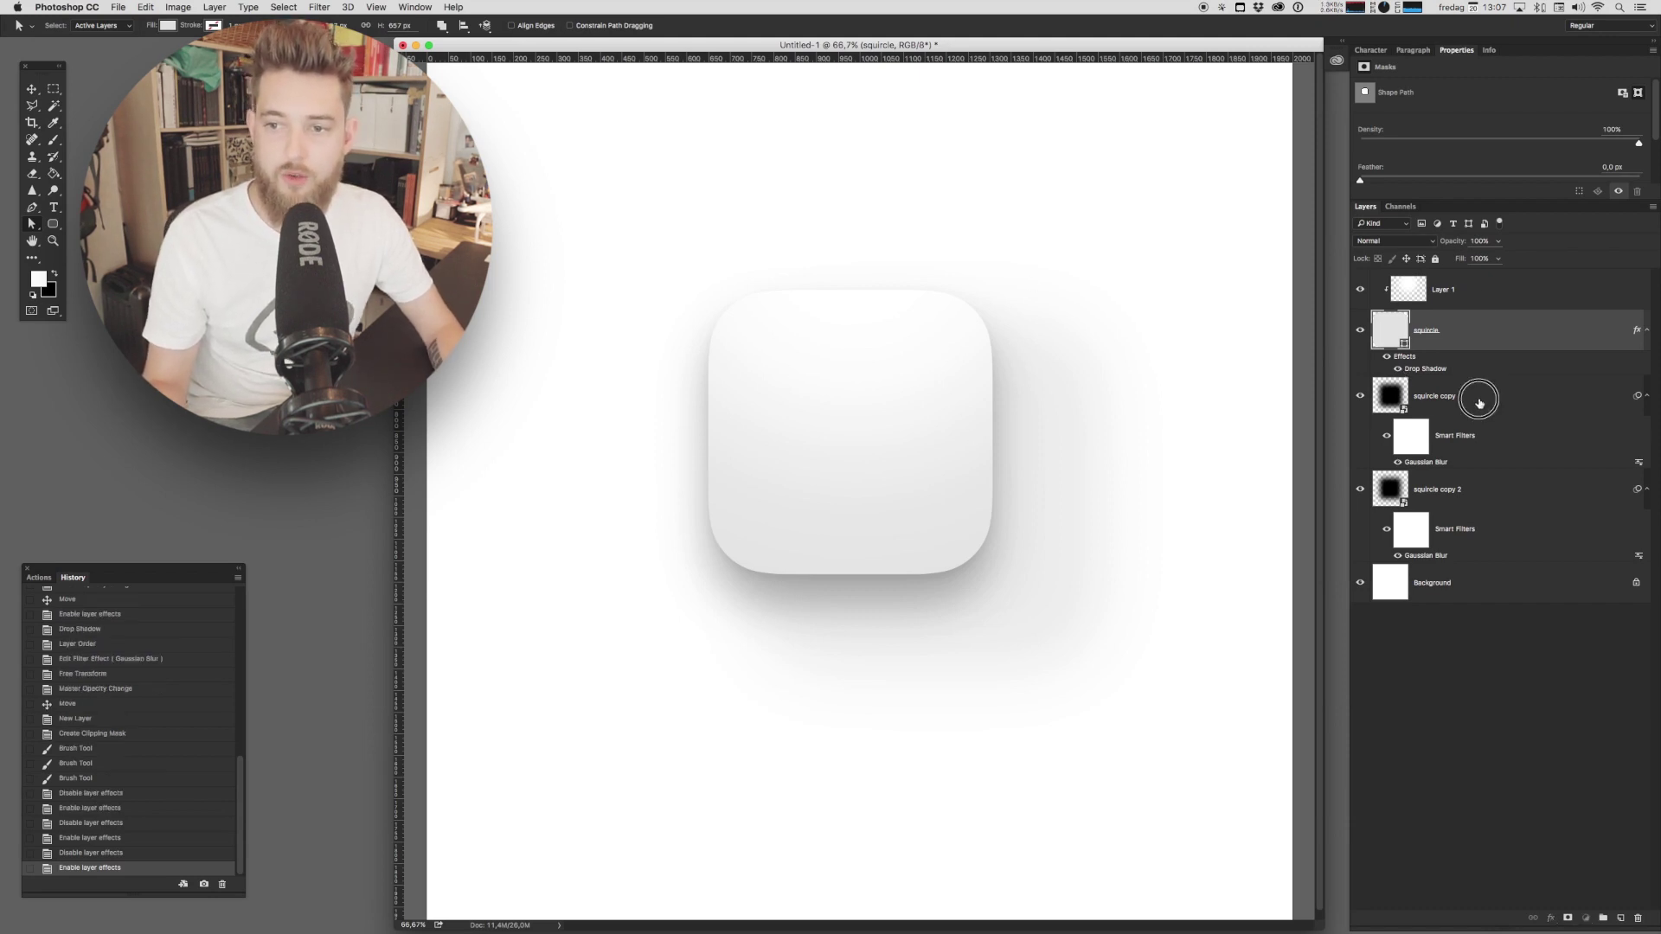
left_click(1481, 396)
key("super")
key("super")
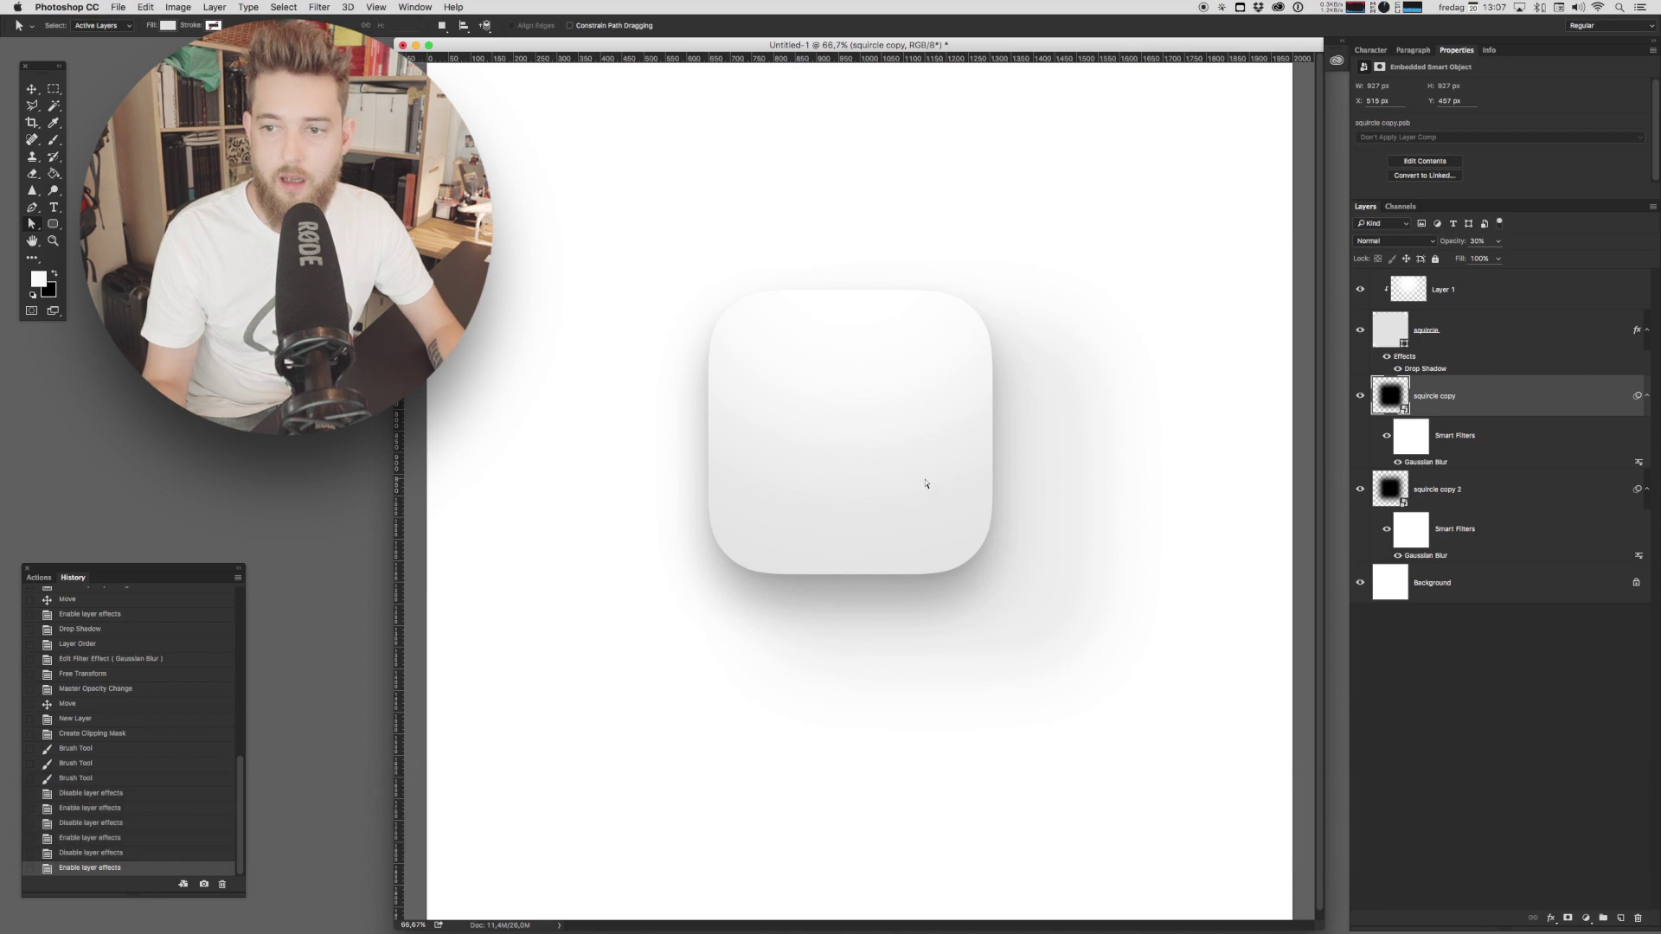
Reconfirm squircle copy's 50 px blur, then drag squircle copy 2 left and down
double_click(1428, 462)
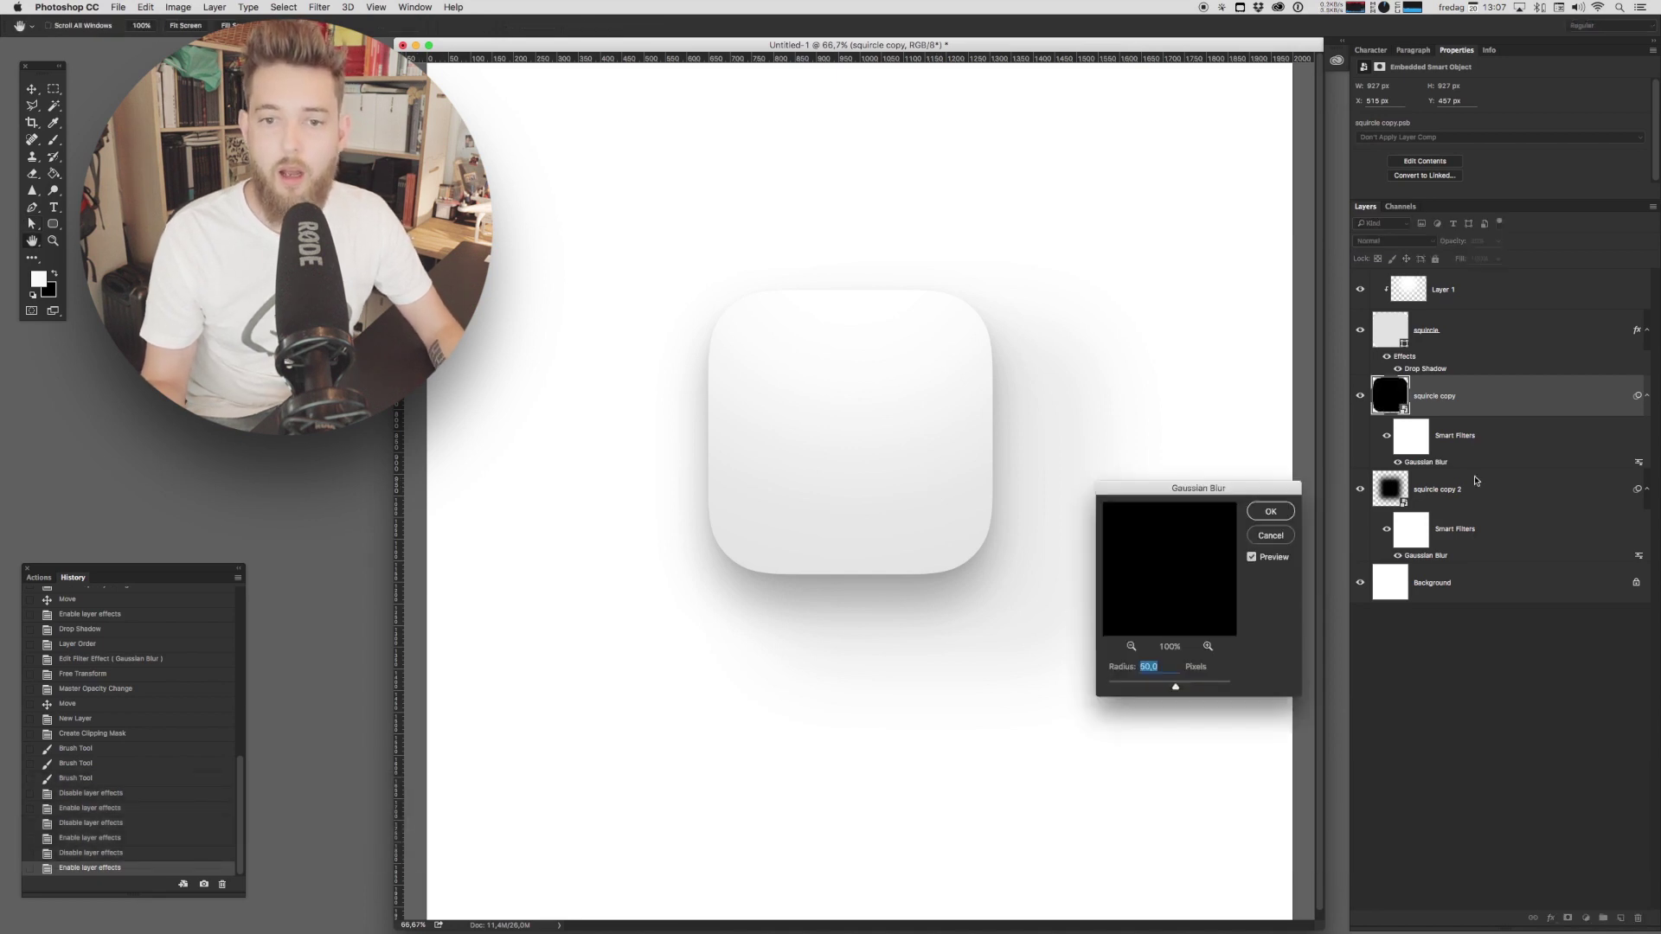
left_click(1270, 512)
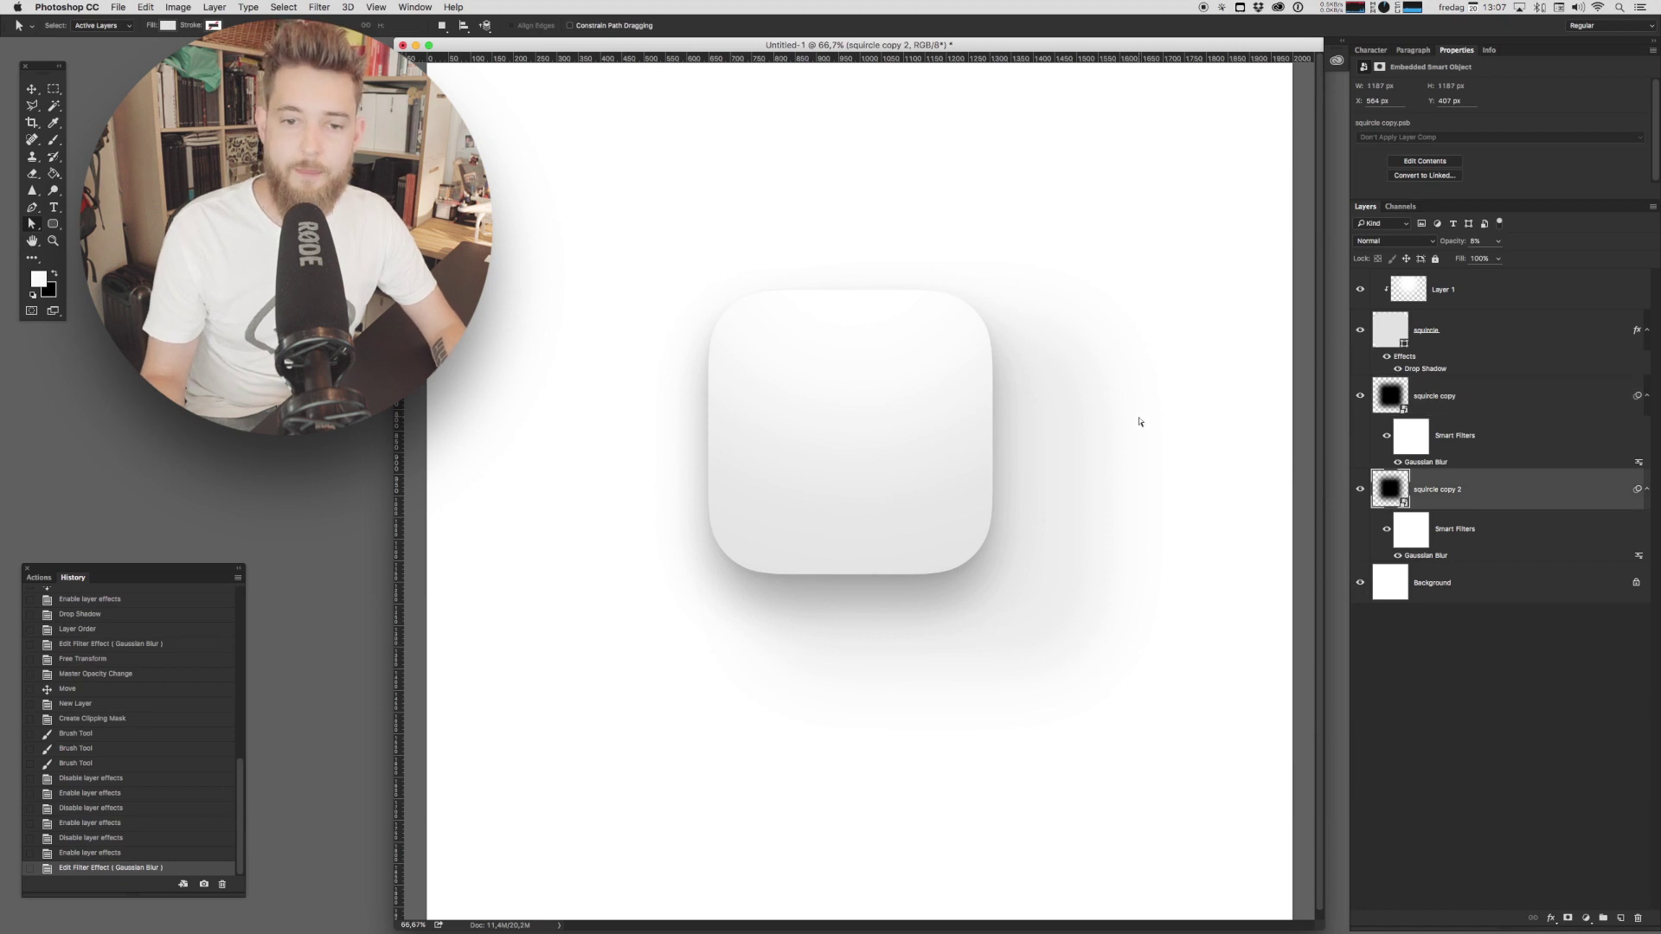
key("super+t")
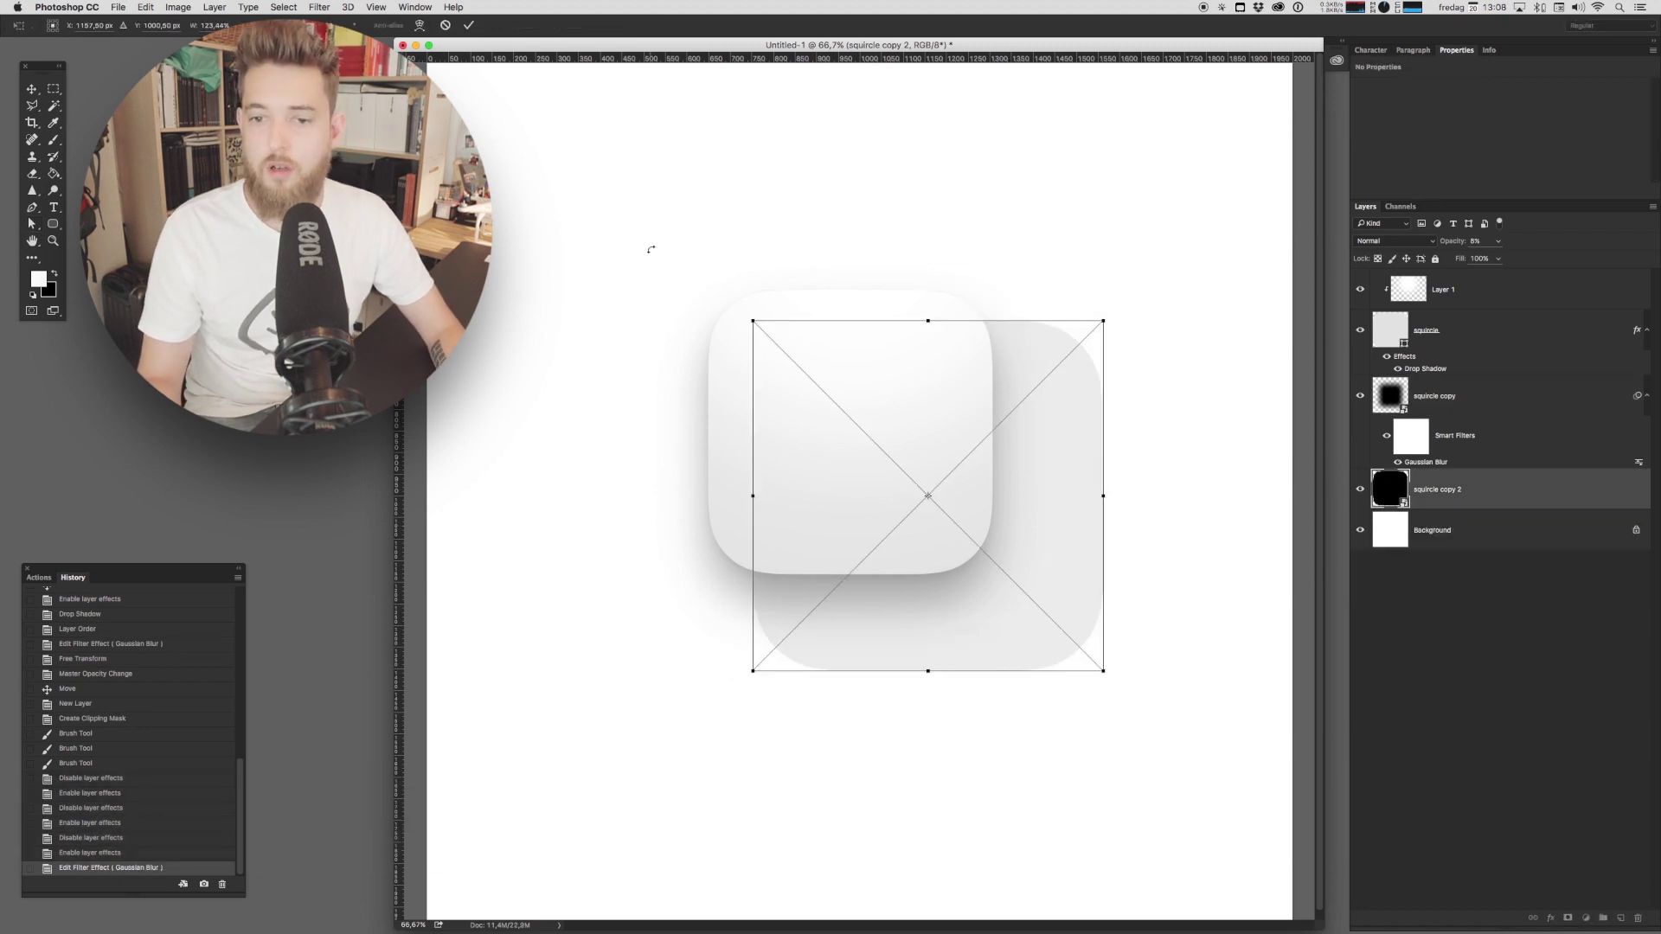
key("Escape")
key("v")
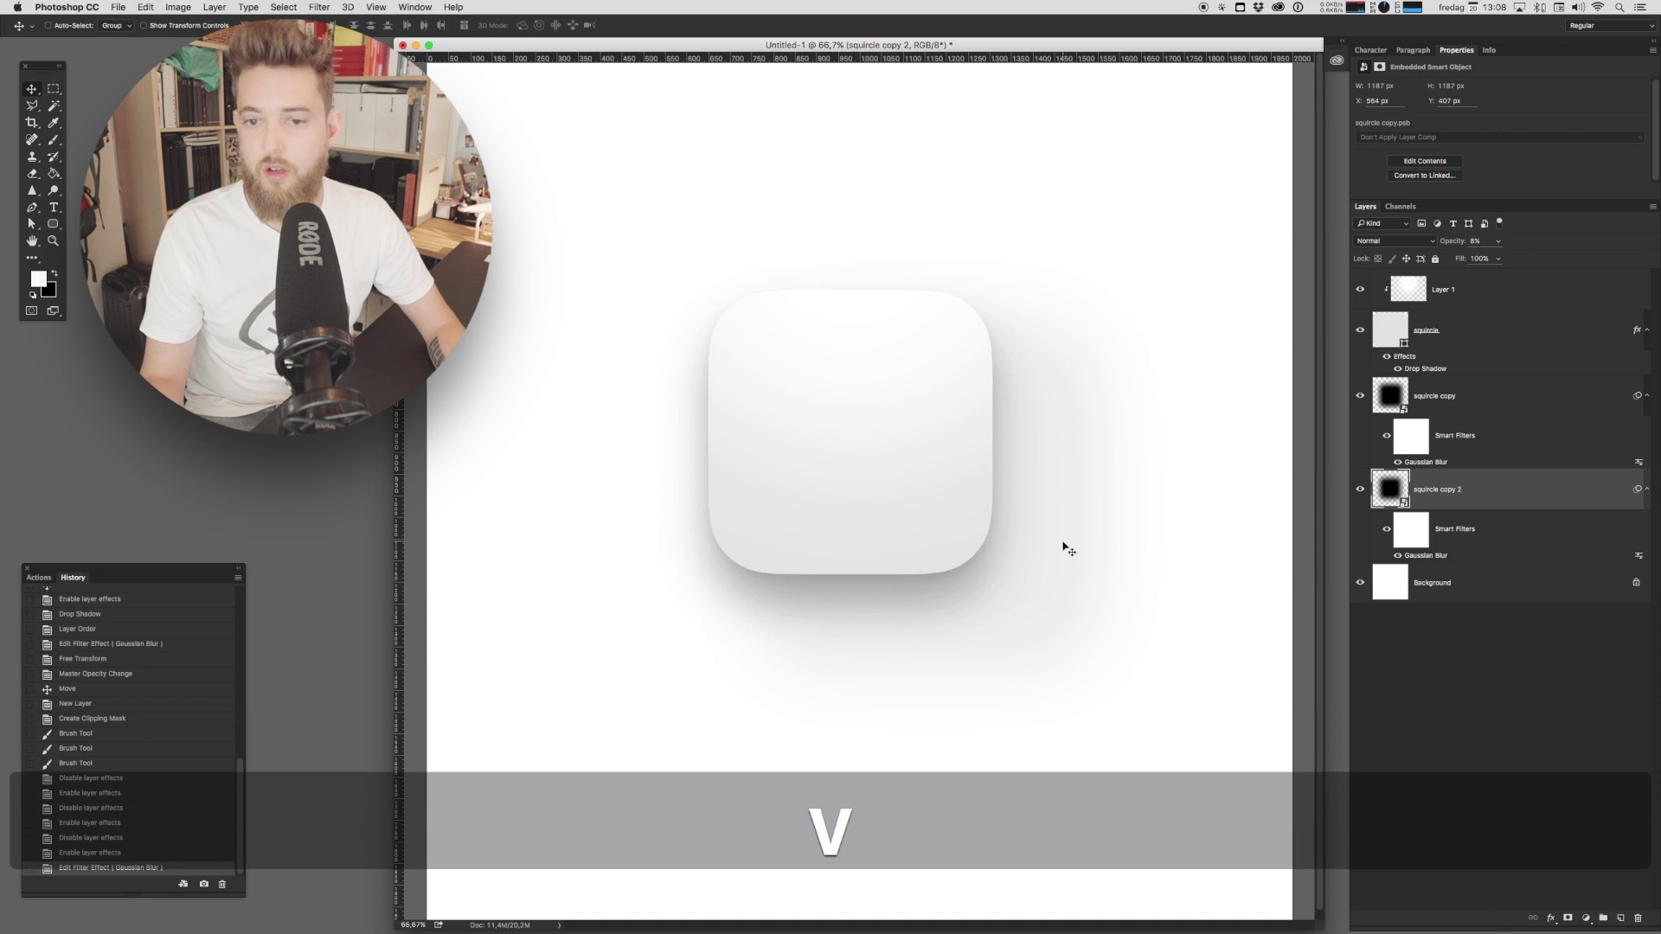
left_click_drag(1014, 527, 848, 567)
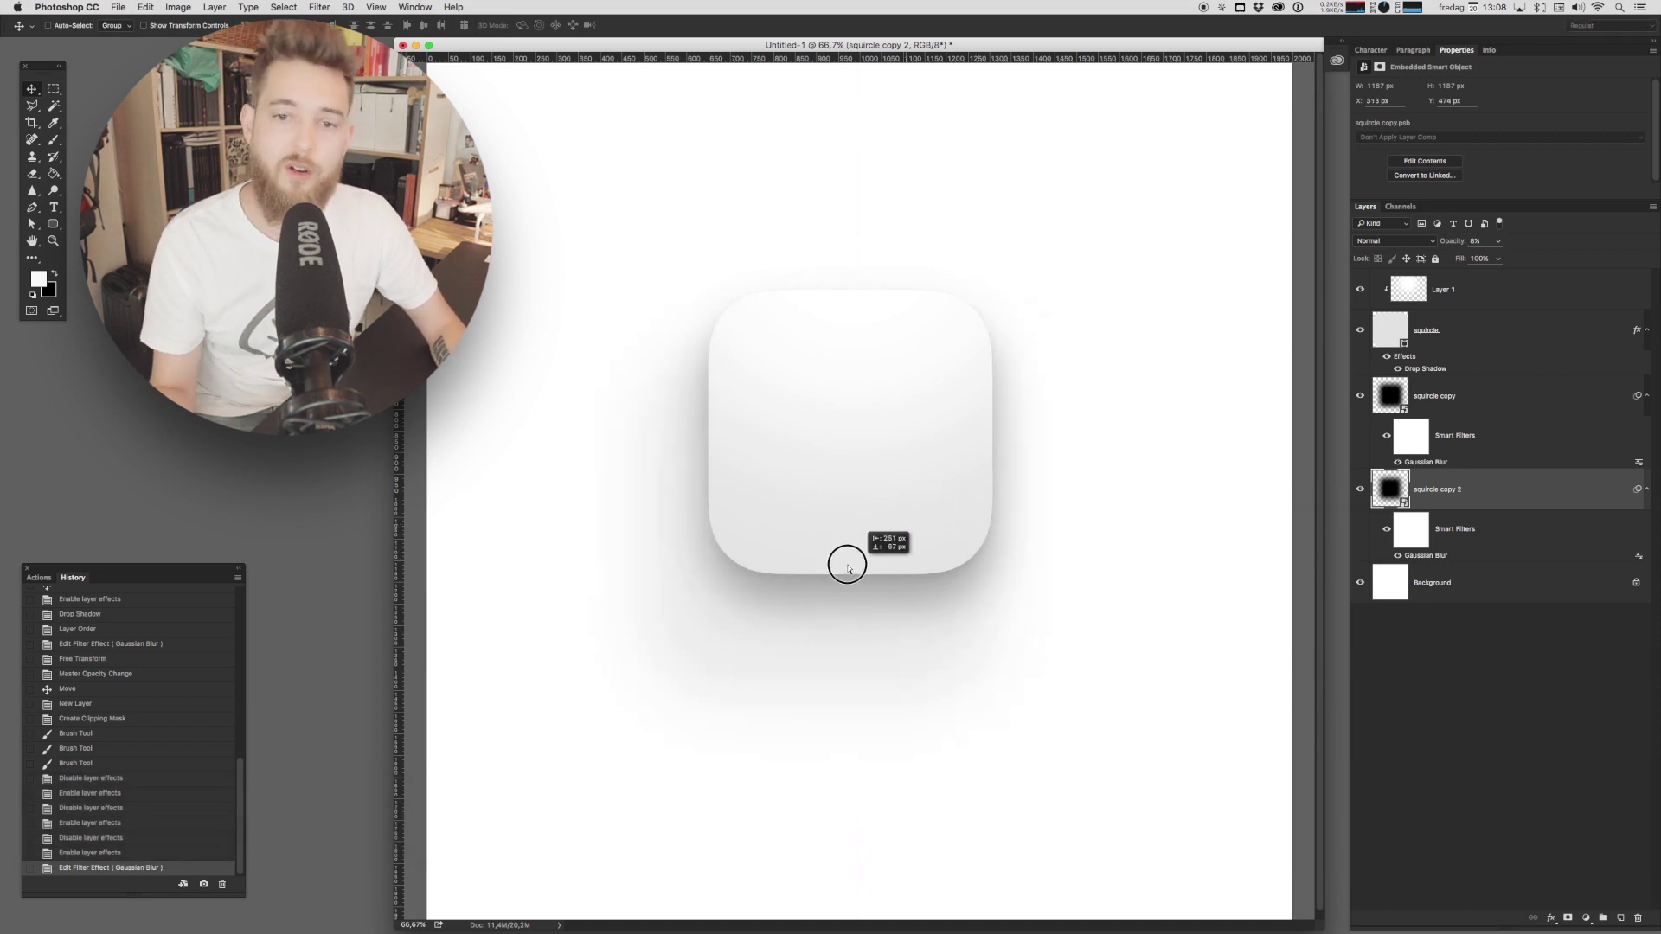